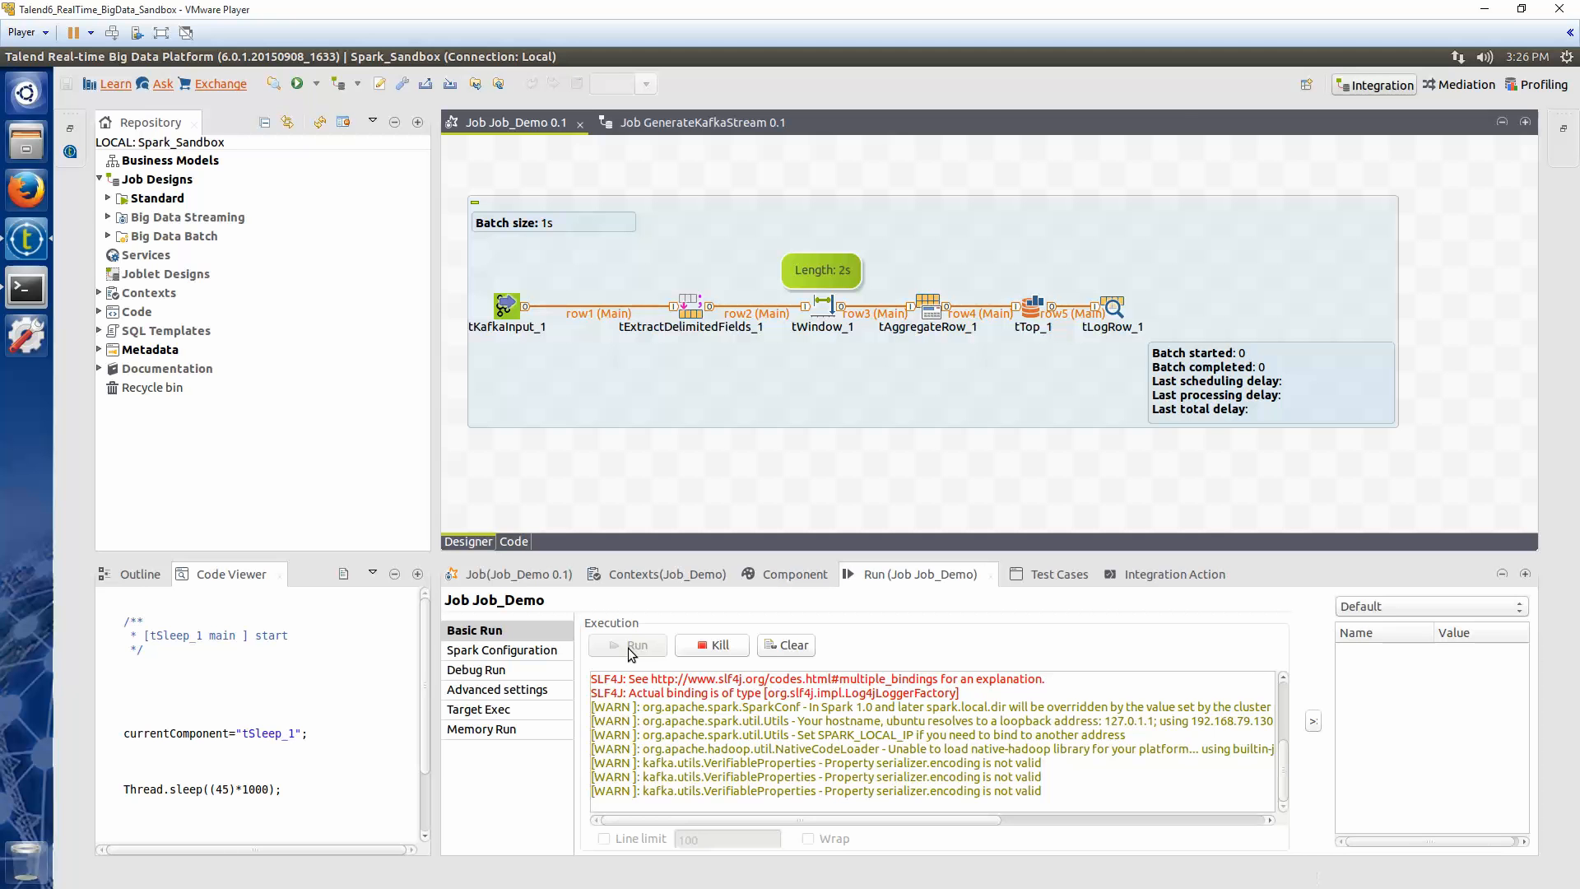
double_click(898, 576)
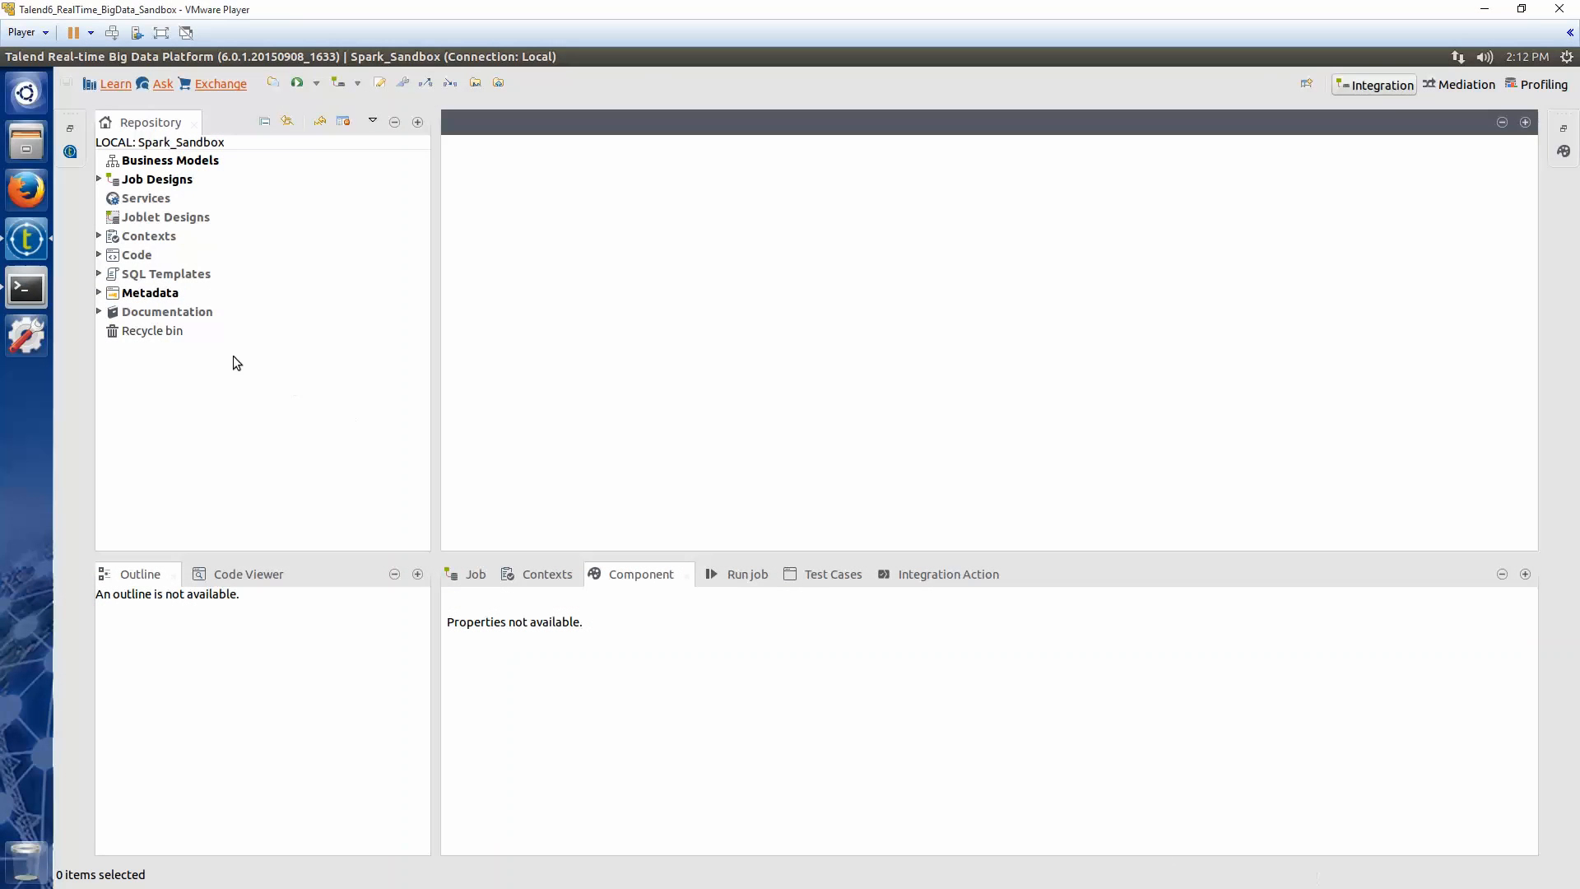
Create a new Big Data Streaming job named Job_Demo under Job Designs
click(98, 180)
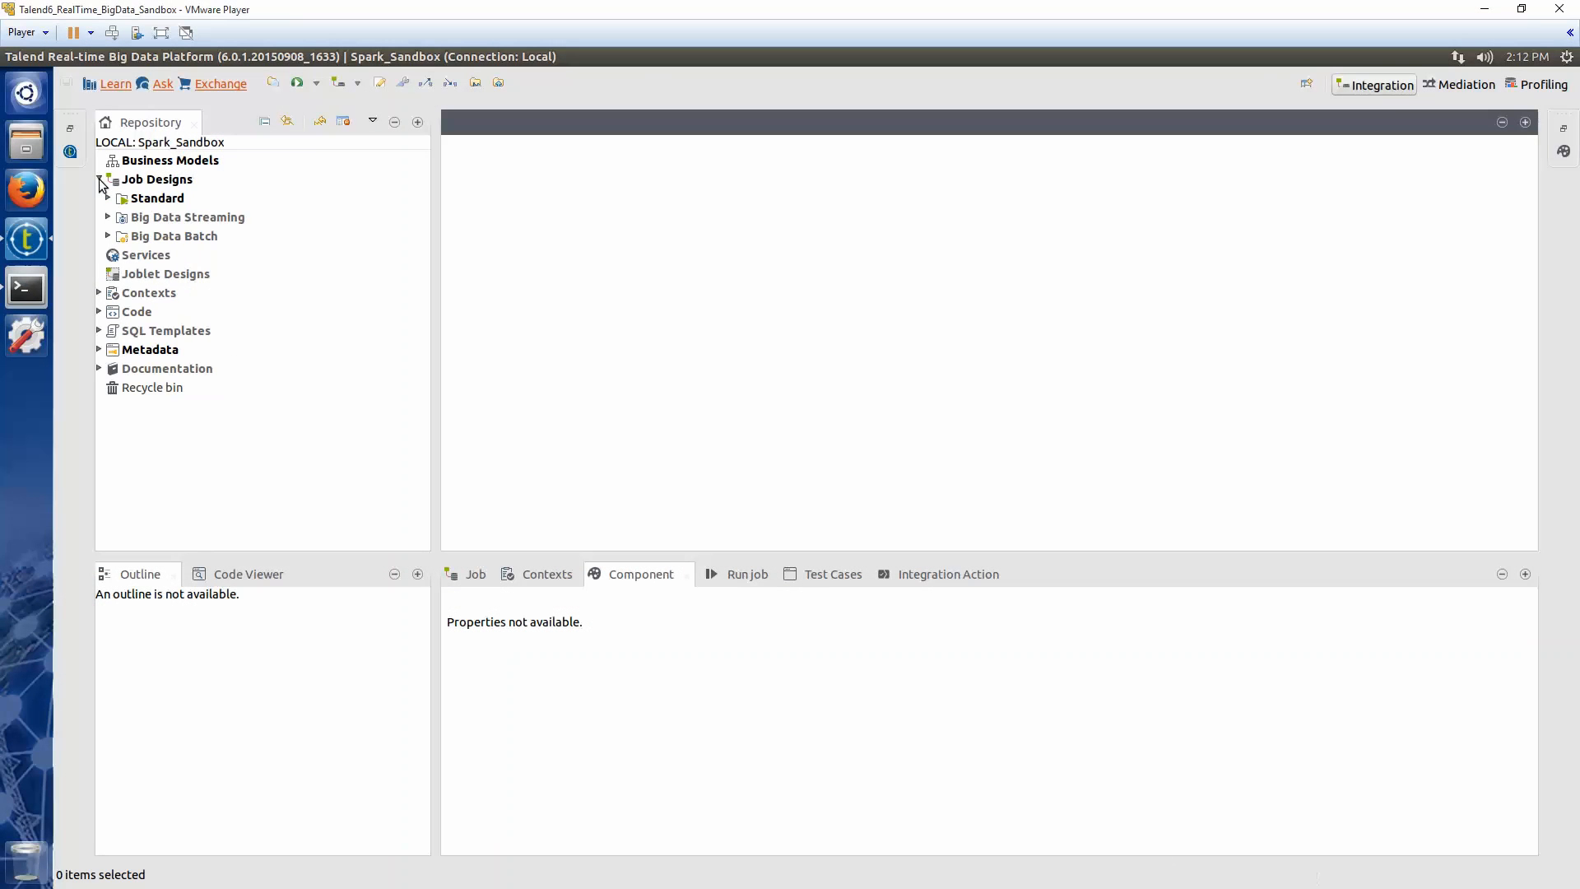
click(209, 221)
right_click(209, 221)
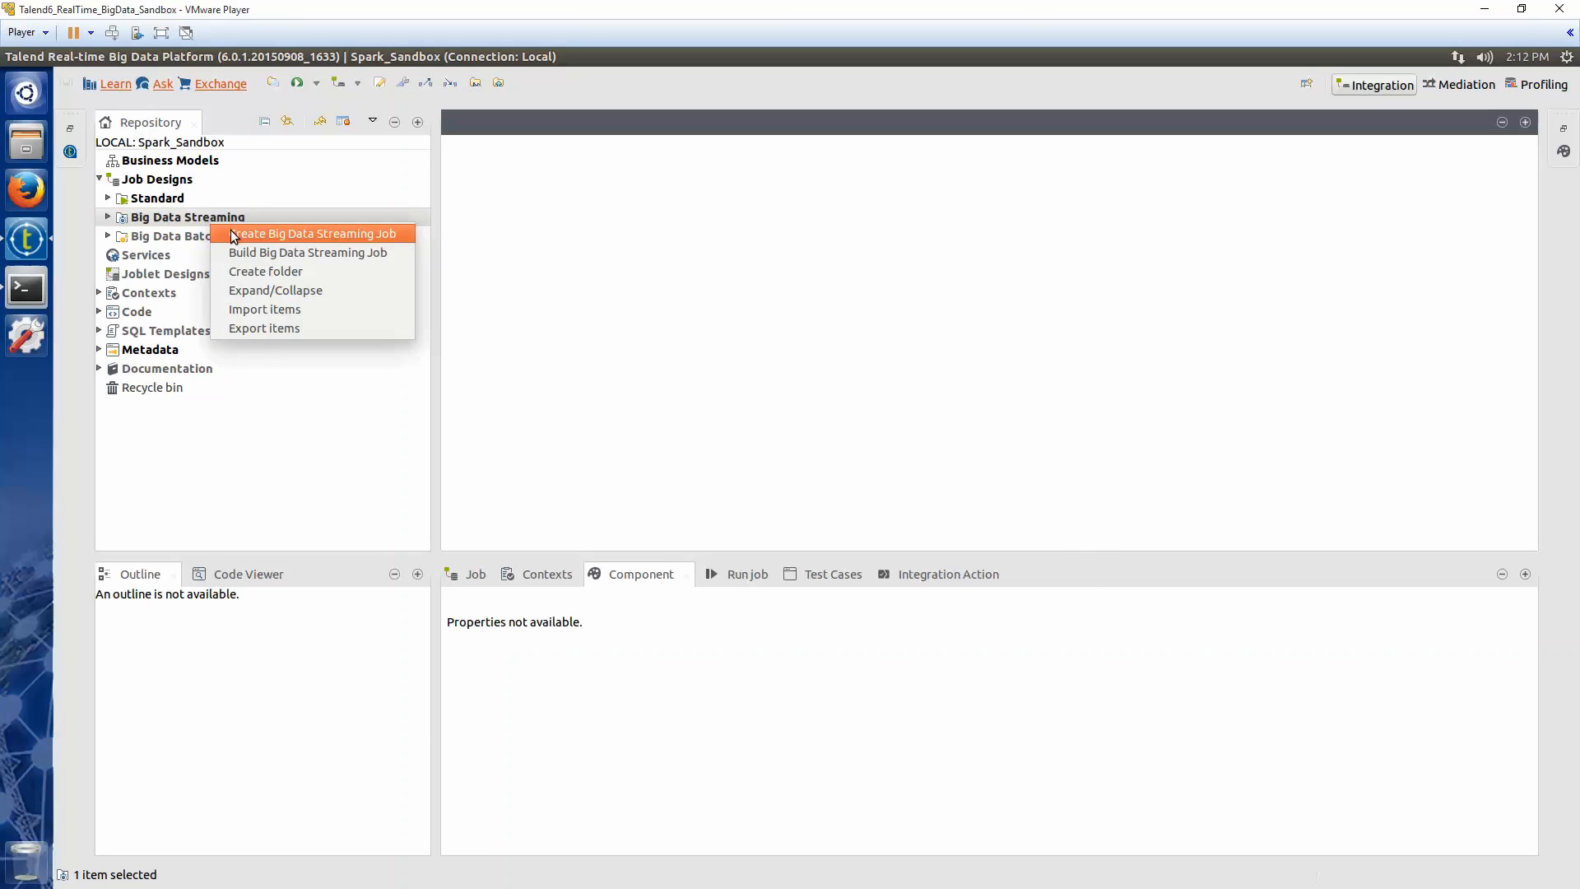
click(234, 235)
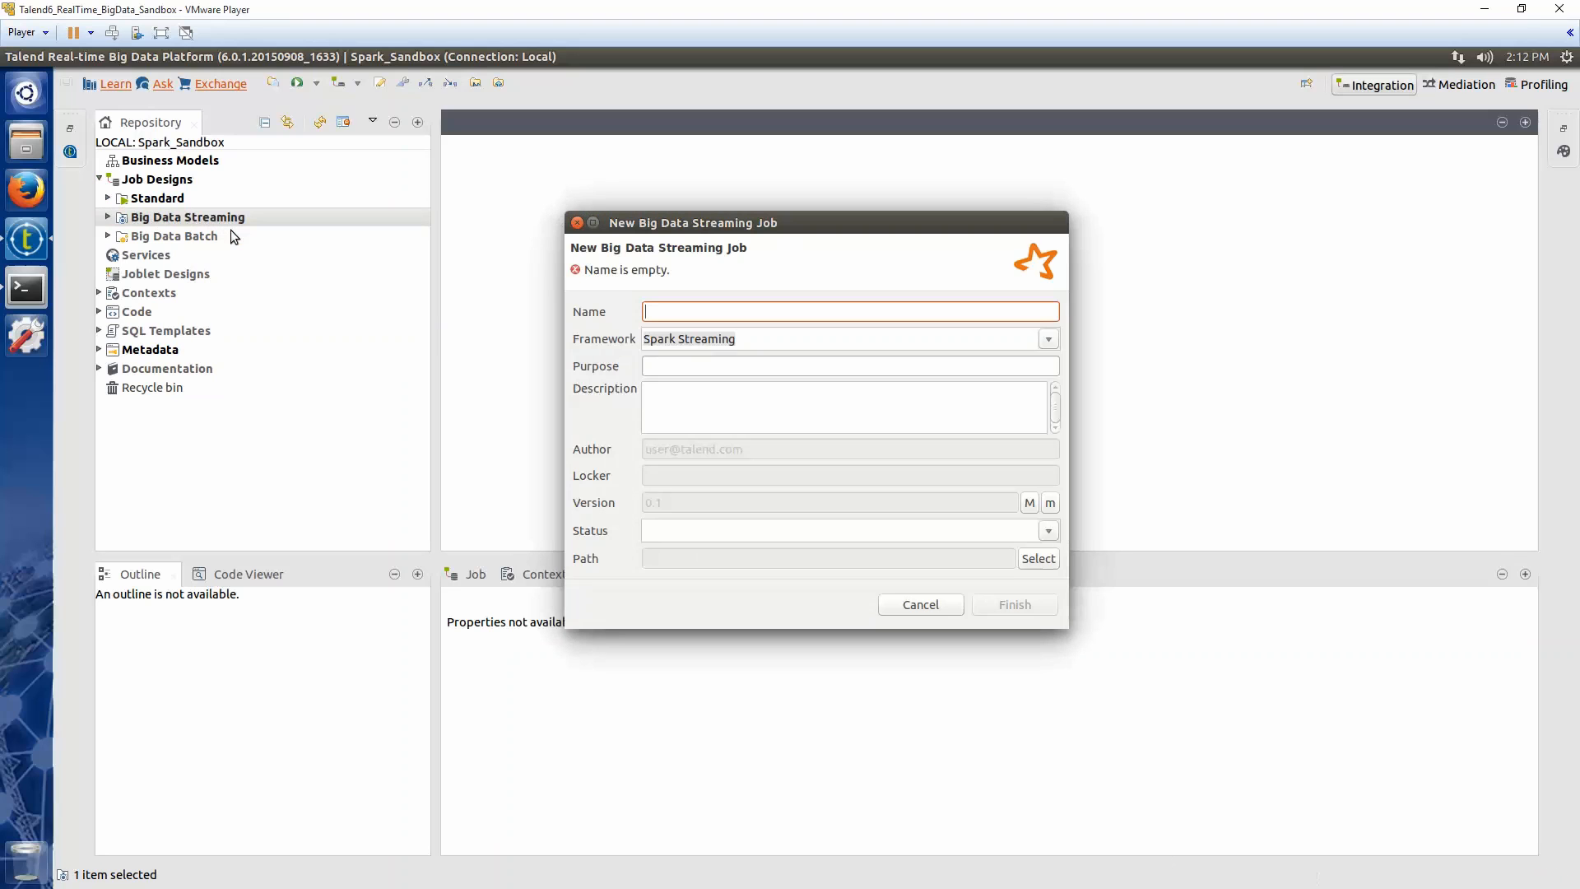
text(Job_Demo)
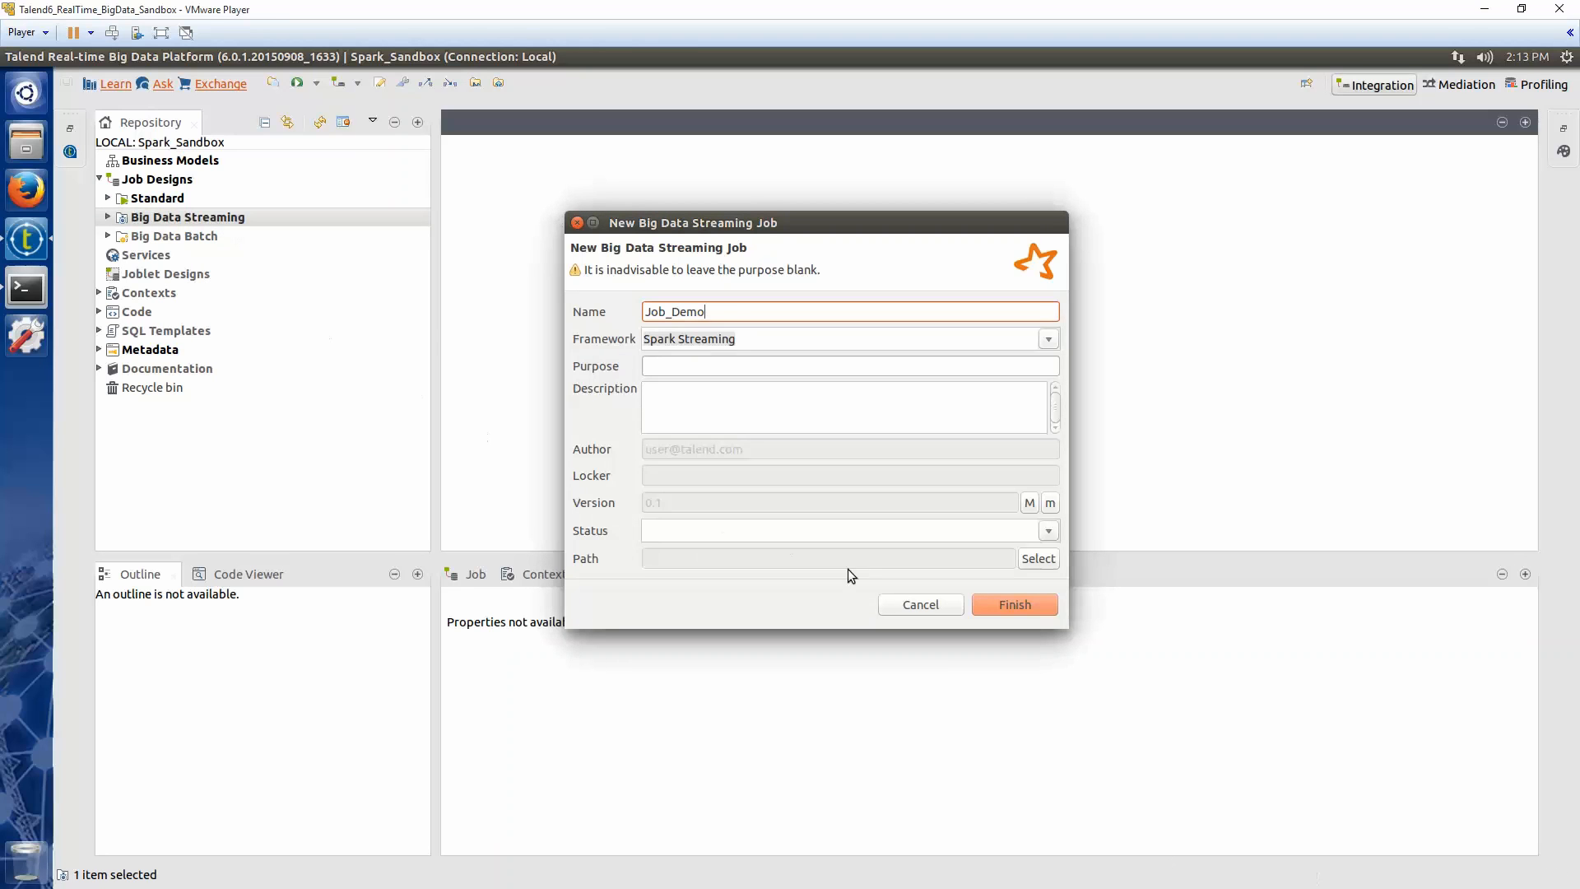
click(1005, 604)
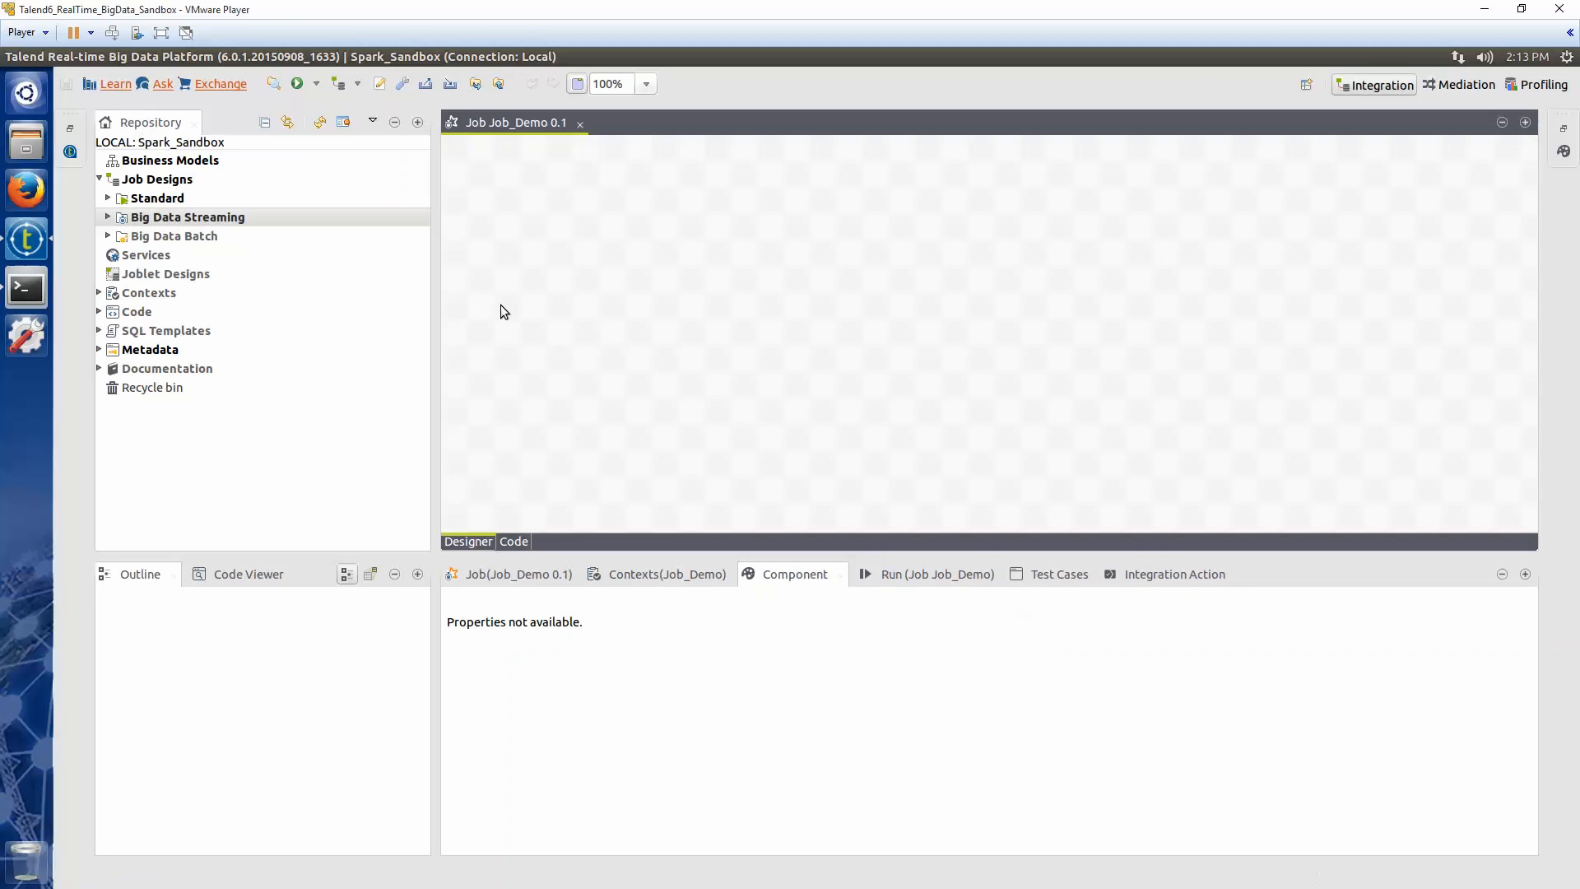
Add a tKafkaInput component and a tExtractDelimitedFields component to the job canvas
text(kafka)
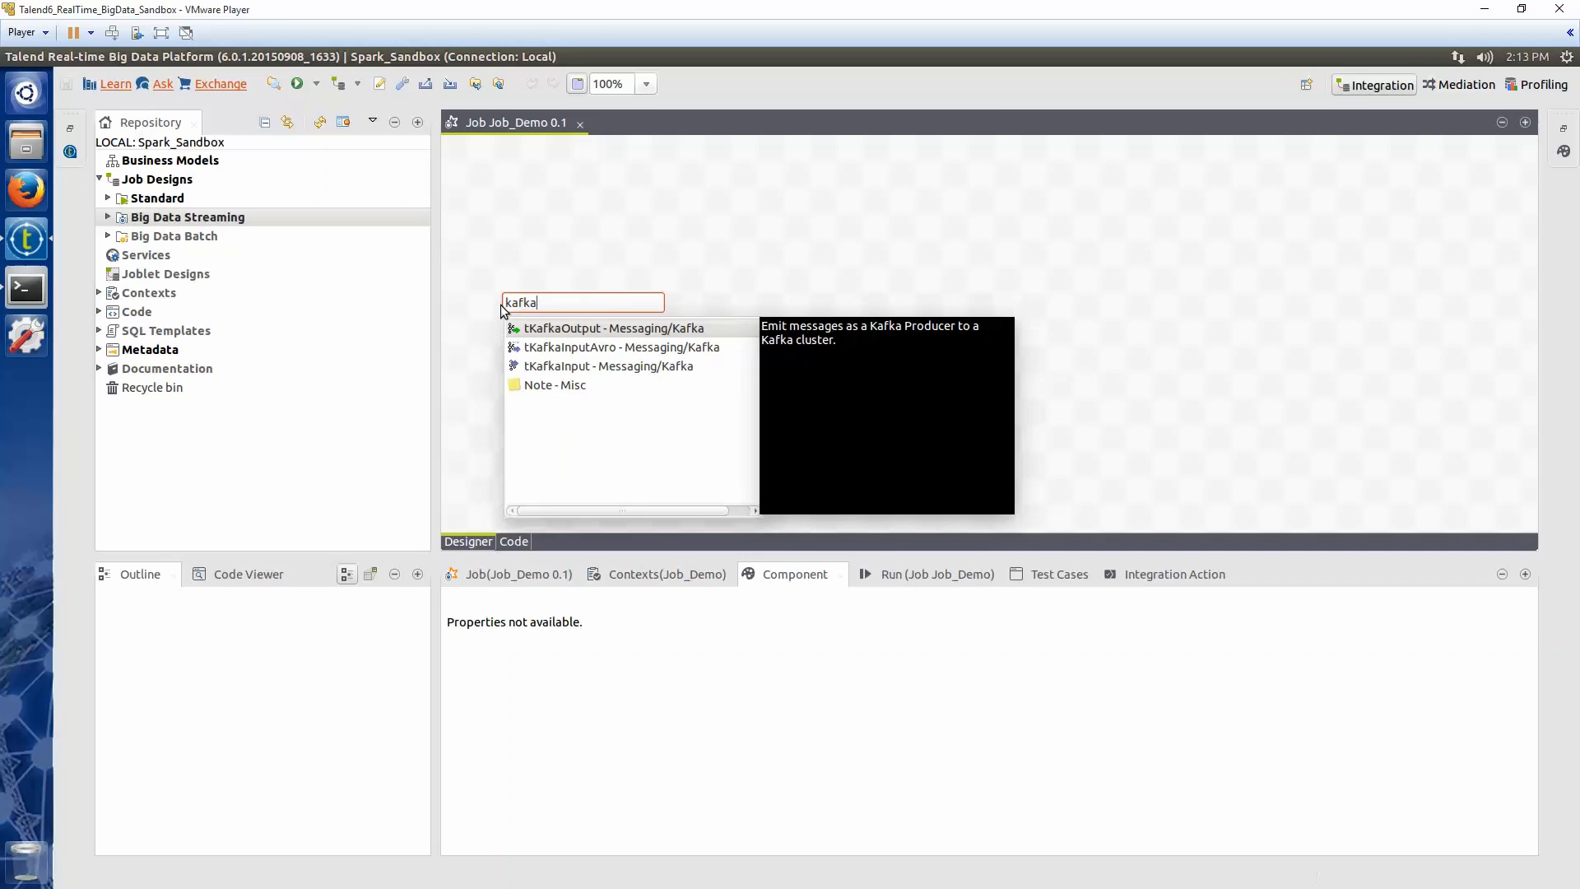
double_click(552, 367)
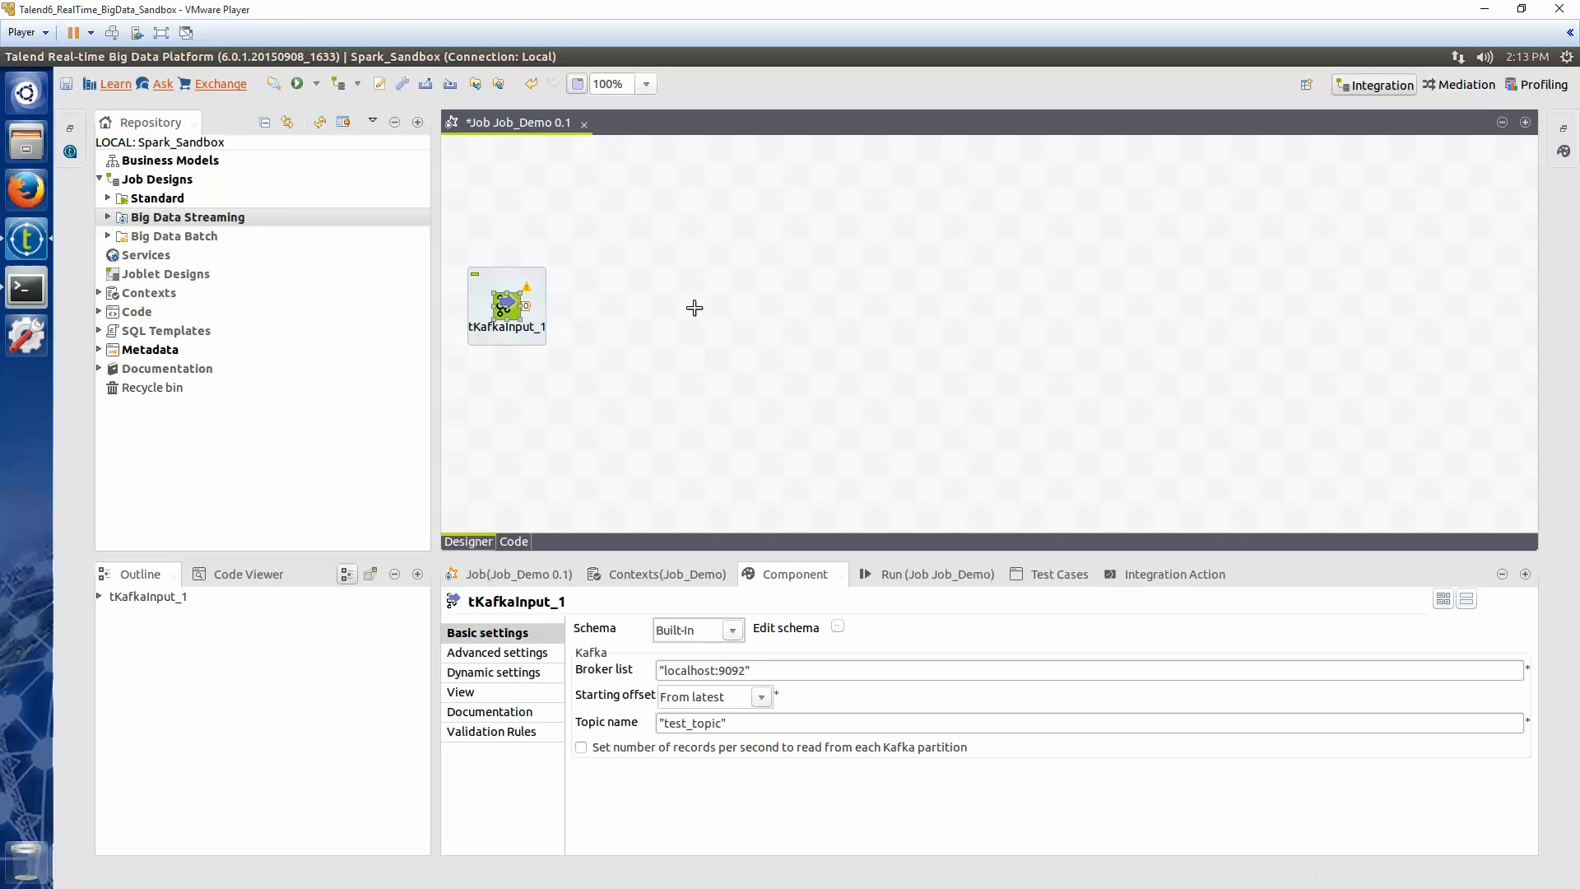
click(694, 315)
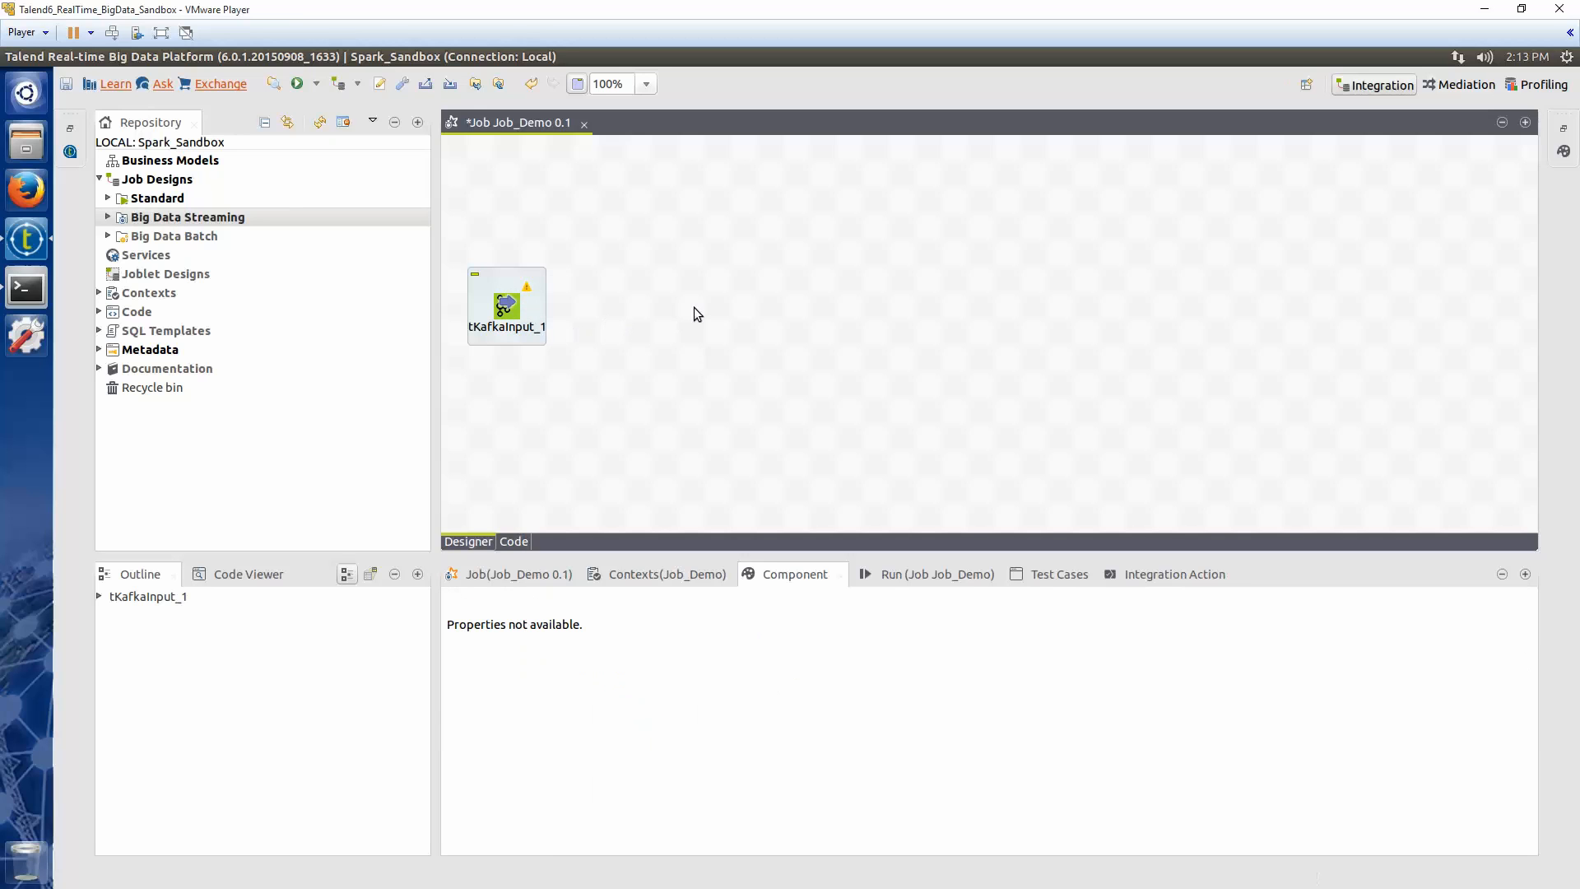
text(extrac)
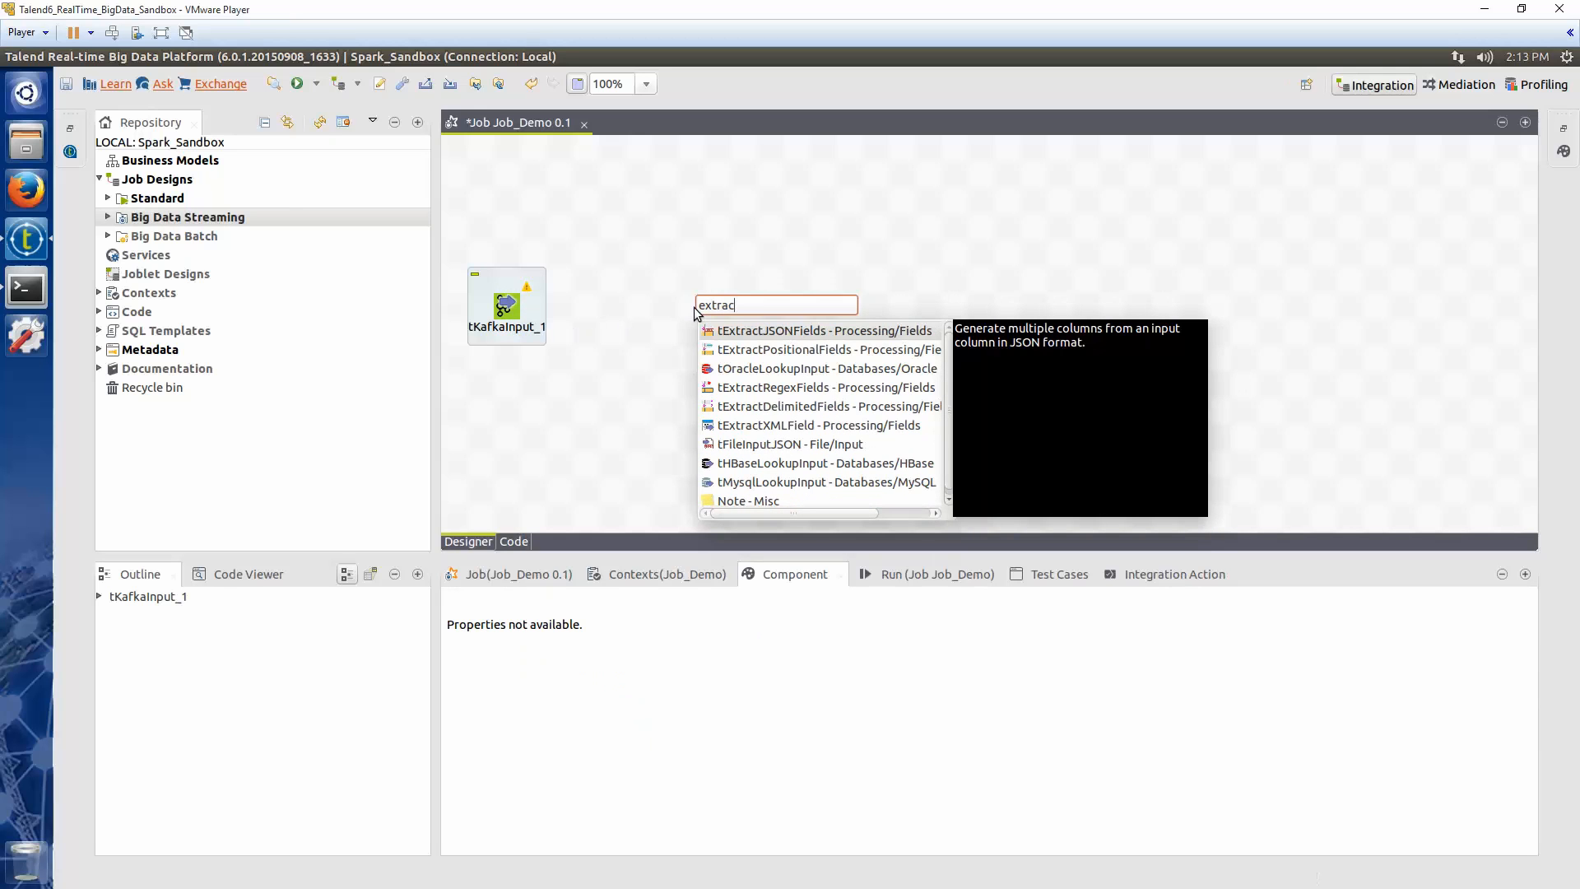
double_click(738, 404)
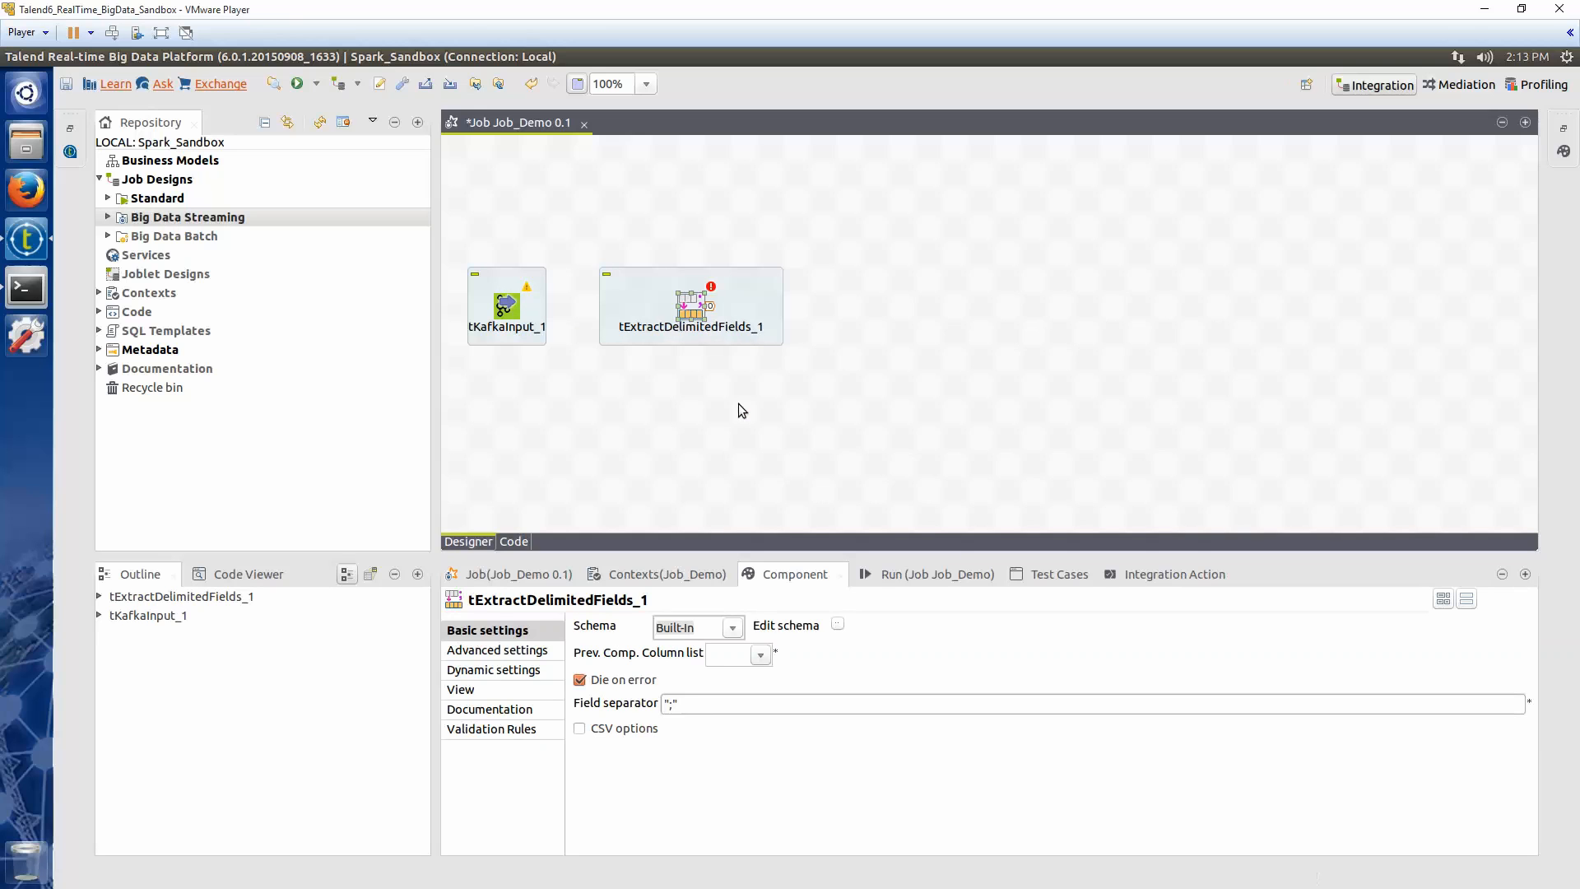
Connect tKafkaInput to tExtractDelimitedFields with a Main row
click(533, 326)
drag(542, 312, 690, 309)
click(689, 310)
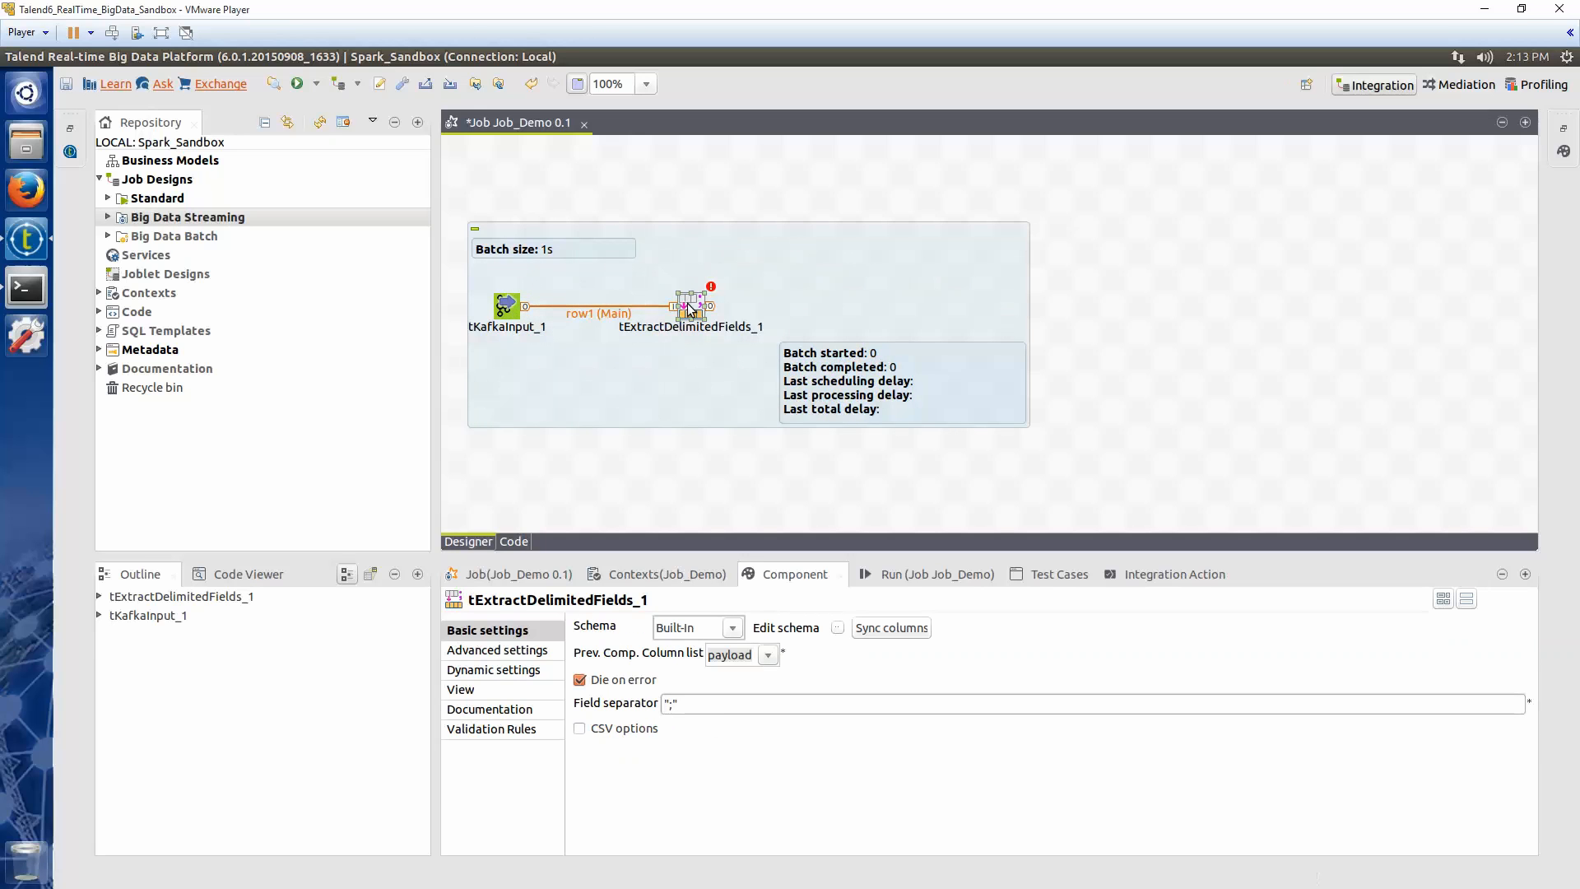
Edit the tExtractDelimitedFields schema to add output columns userid and website
click(836, 627)
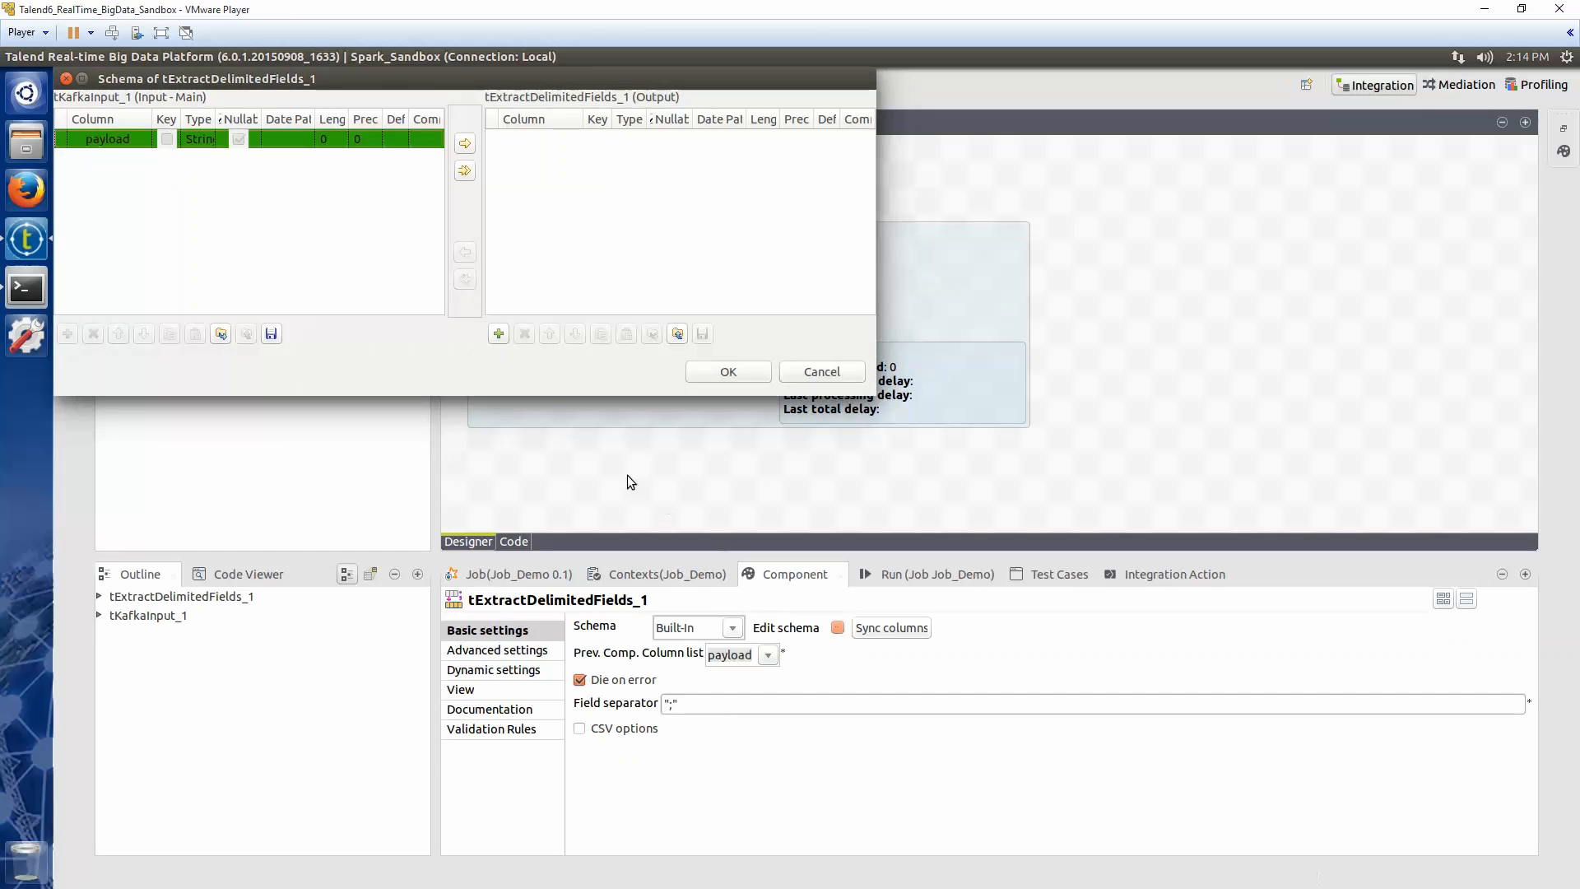
click(499, 334)
click(499, 334)
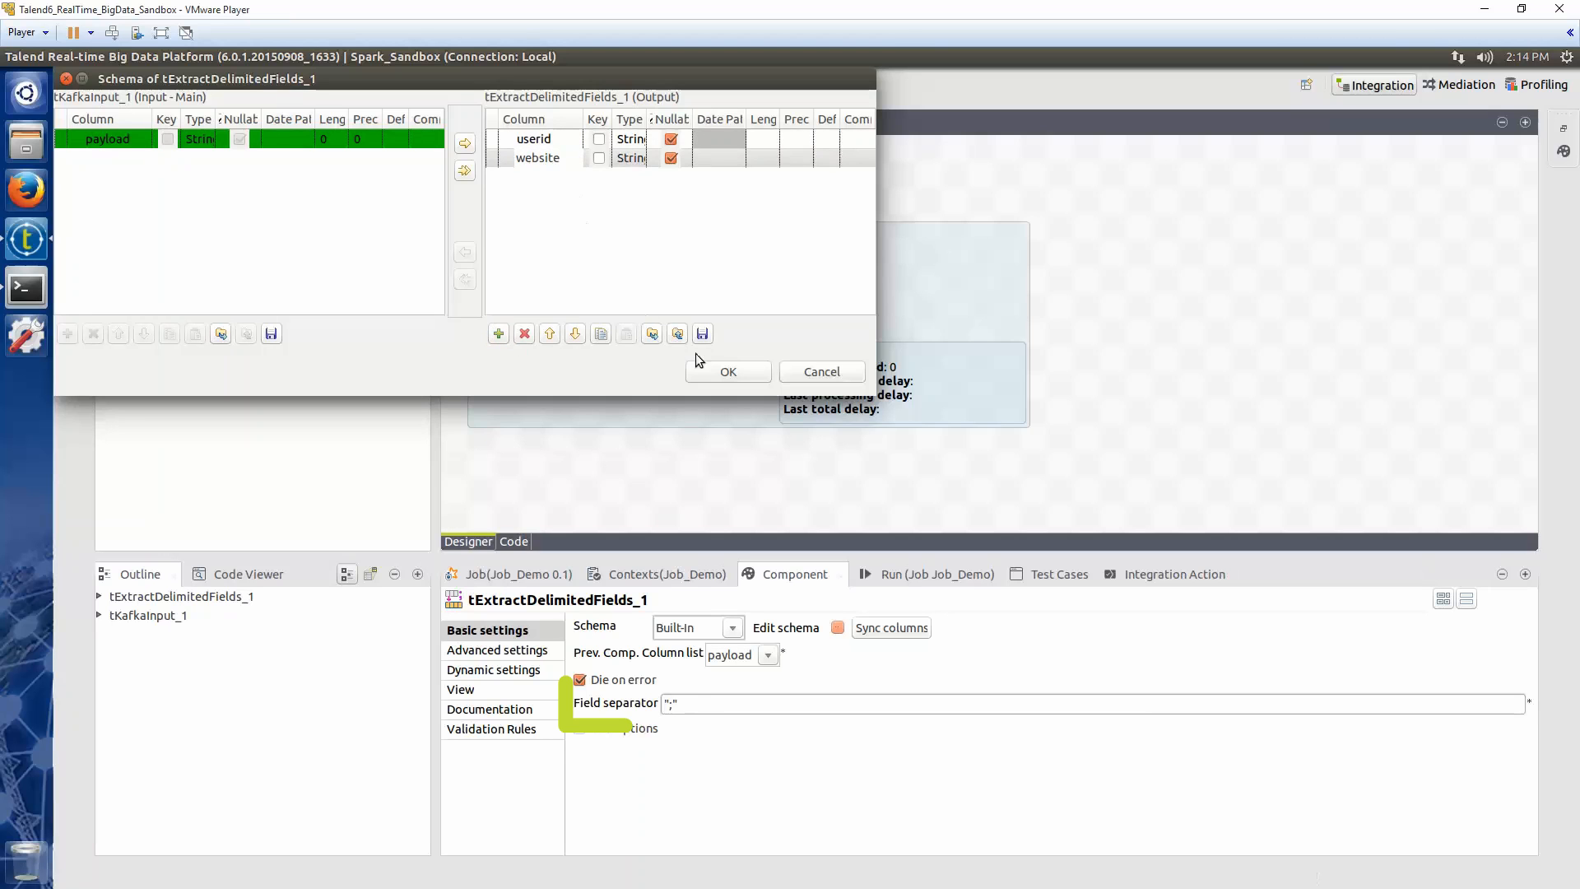
click(717, 367)
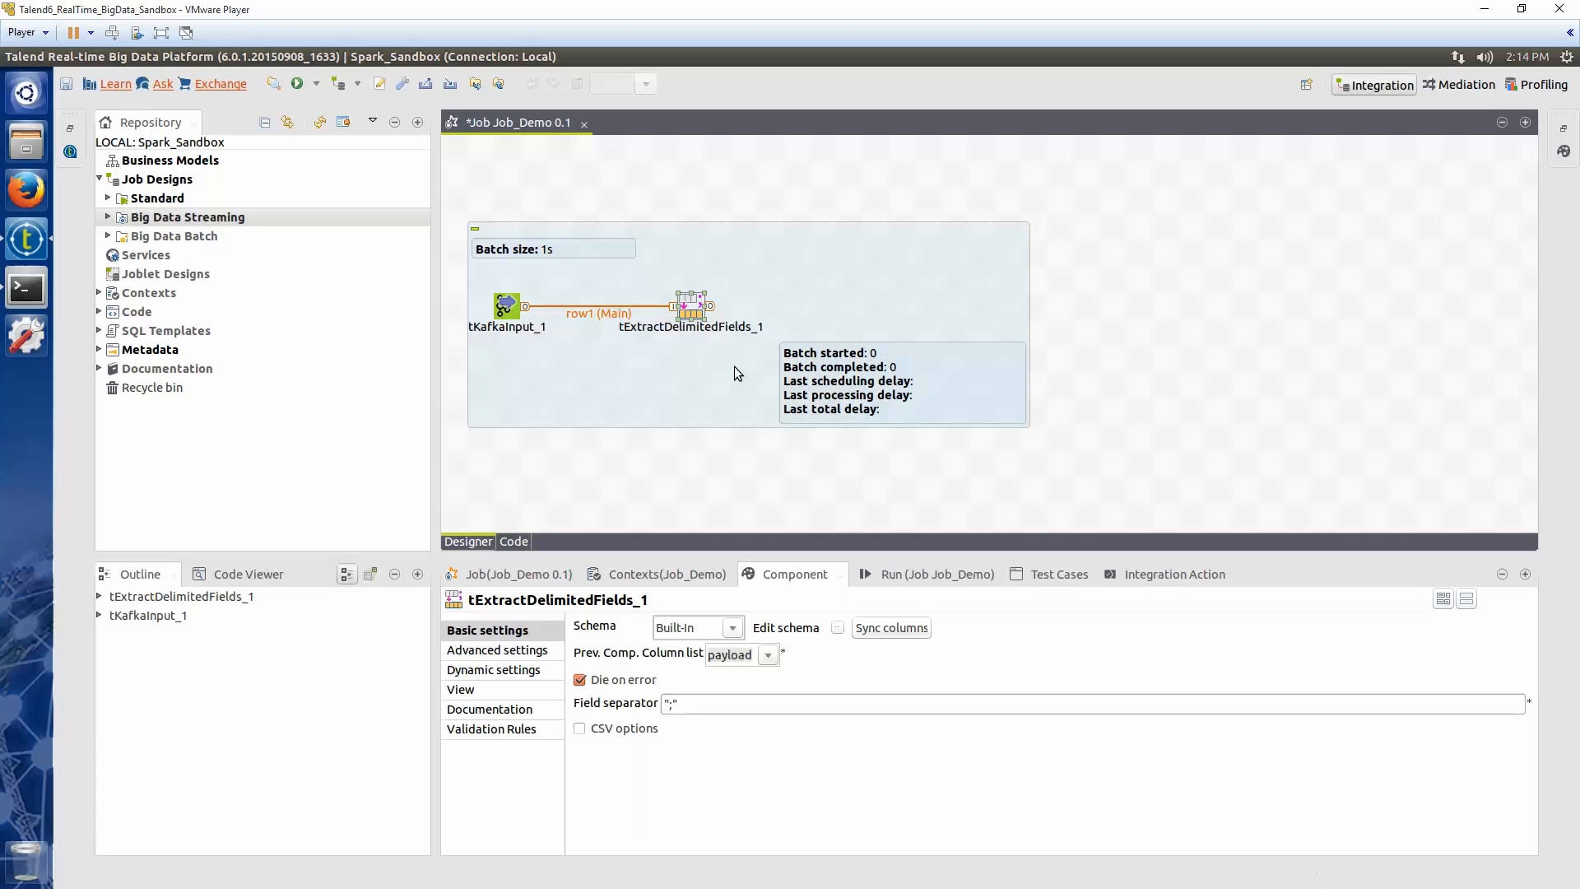
Add a tWindow component and set its window duration to 2000 ms
click(816, 306)
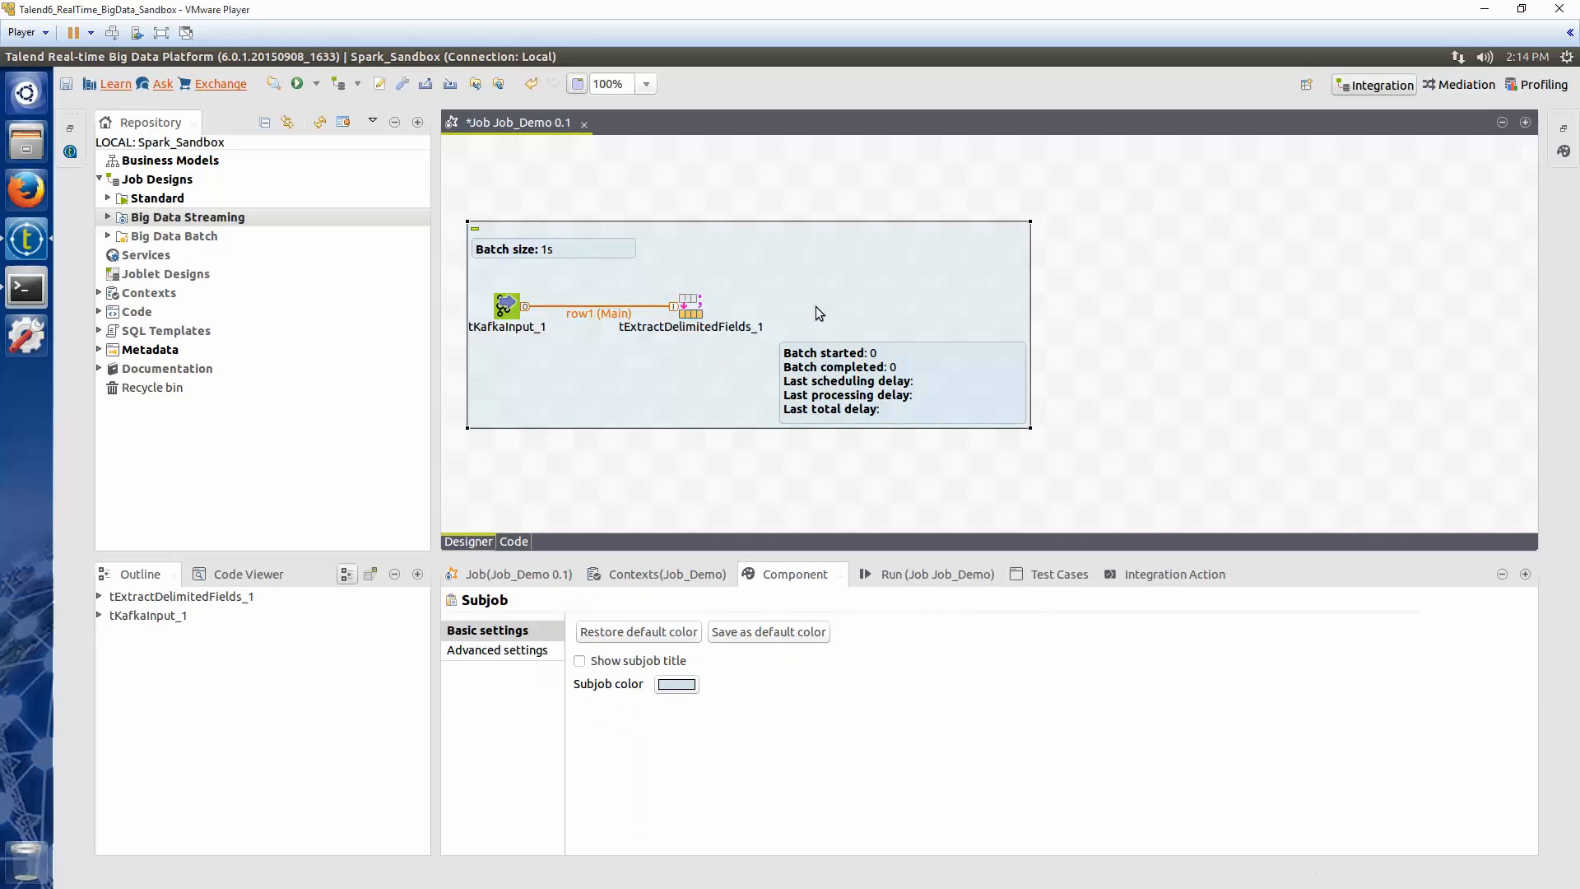
text(window)
key(Return)
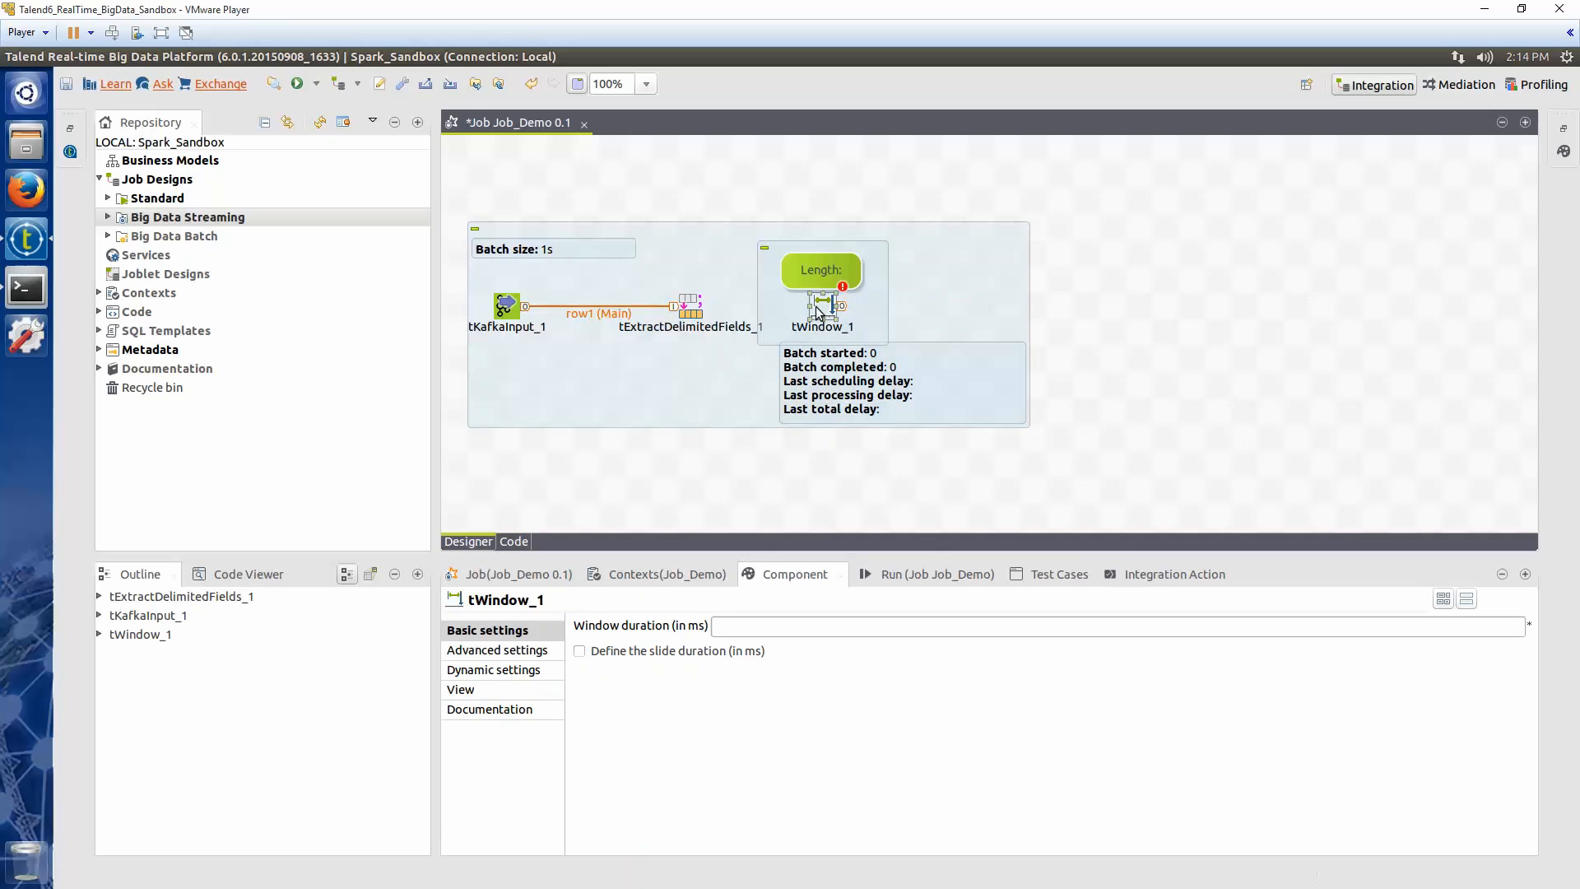
click(720, 624)
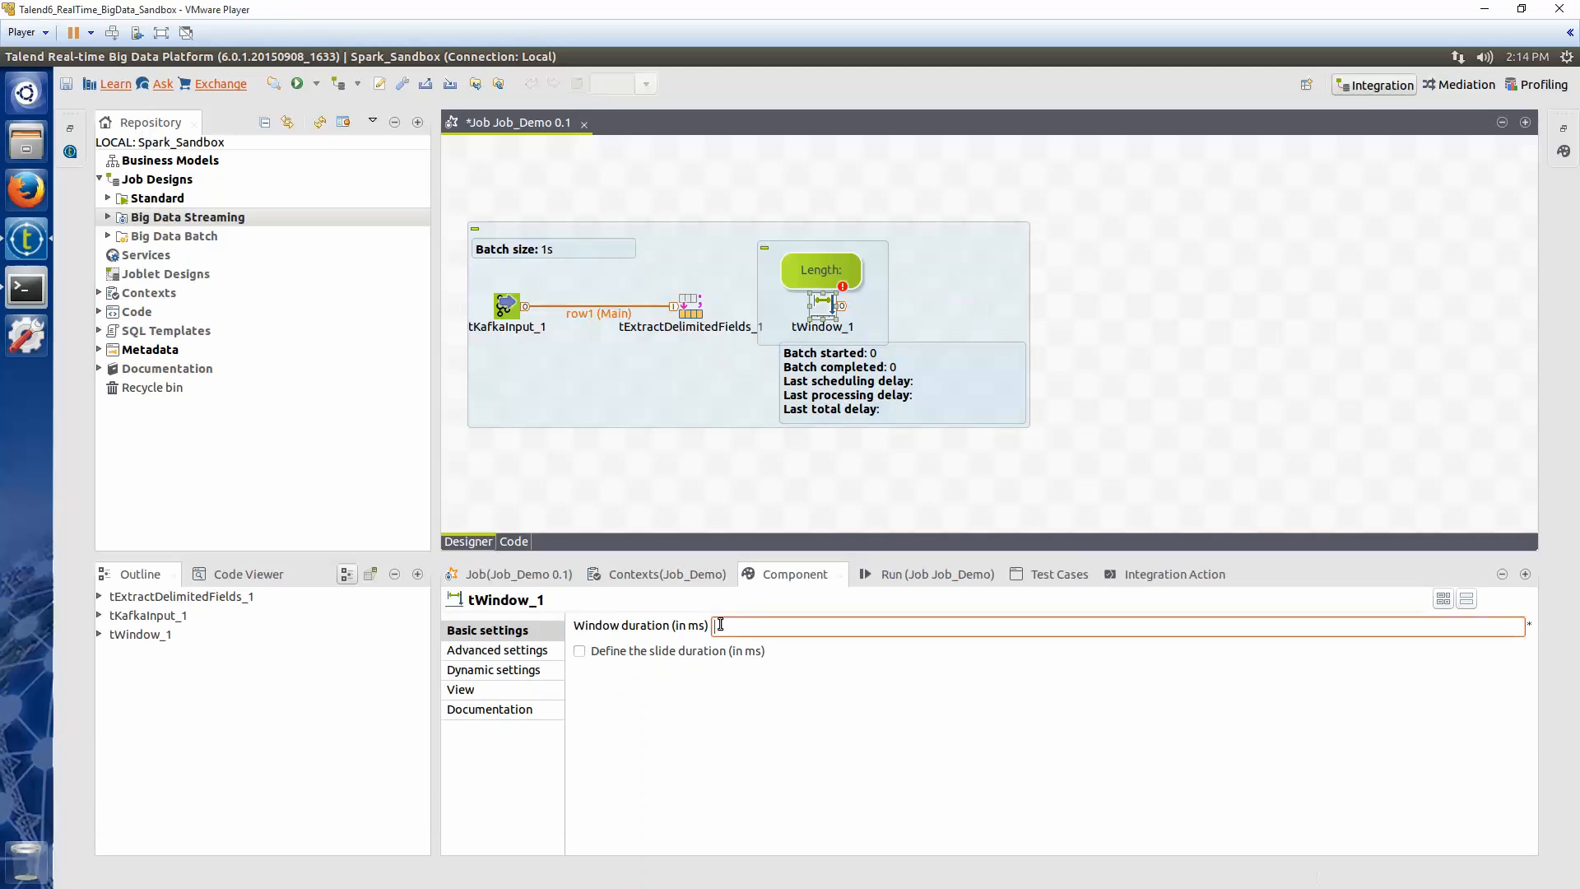
text(2000)
Connect tExtractDelimitedFields to tWindow with a Main row
click(698, 315)
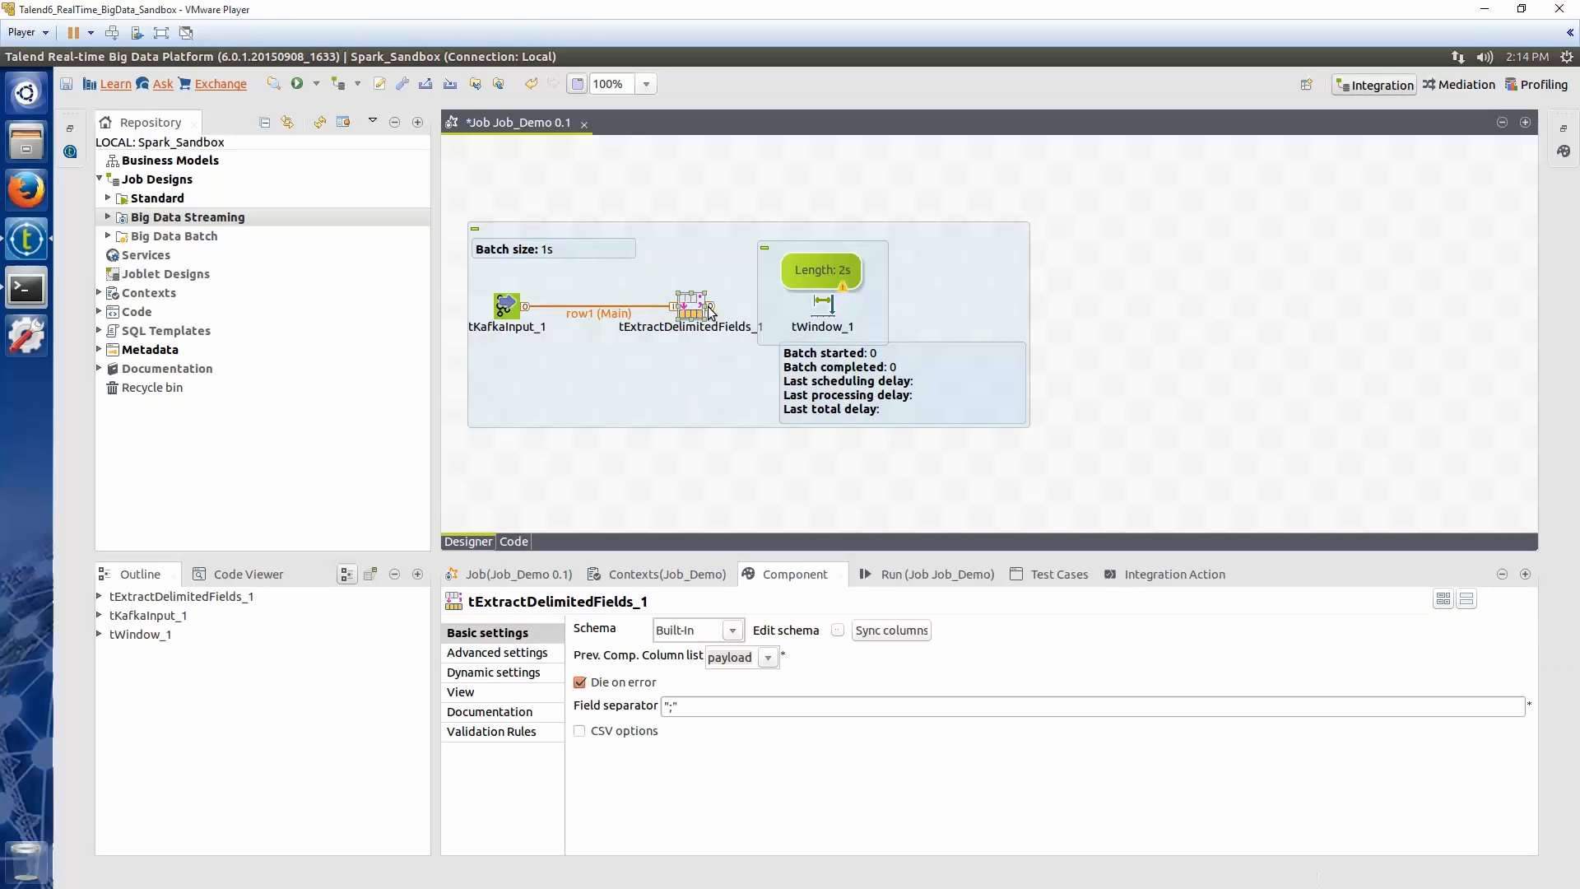
drag(711, 306, 822, 309)
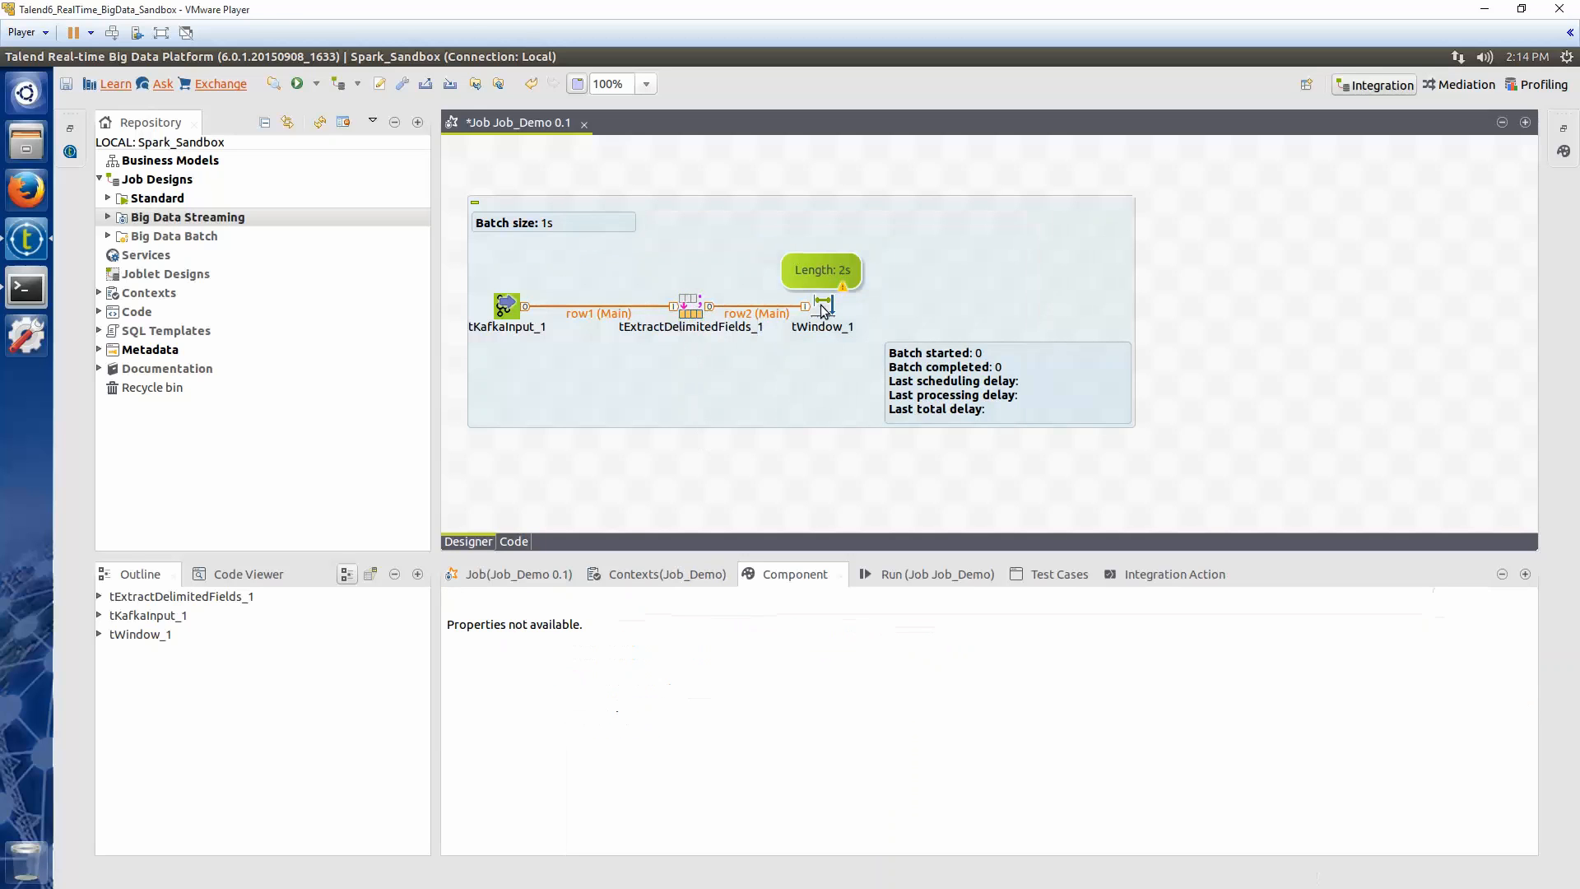
Add a tAggregateRow component and connect tWindow to it
click(927, 307)
text(agg)
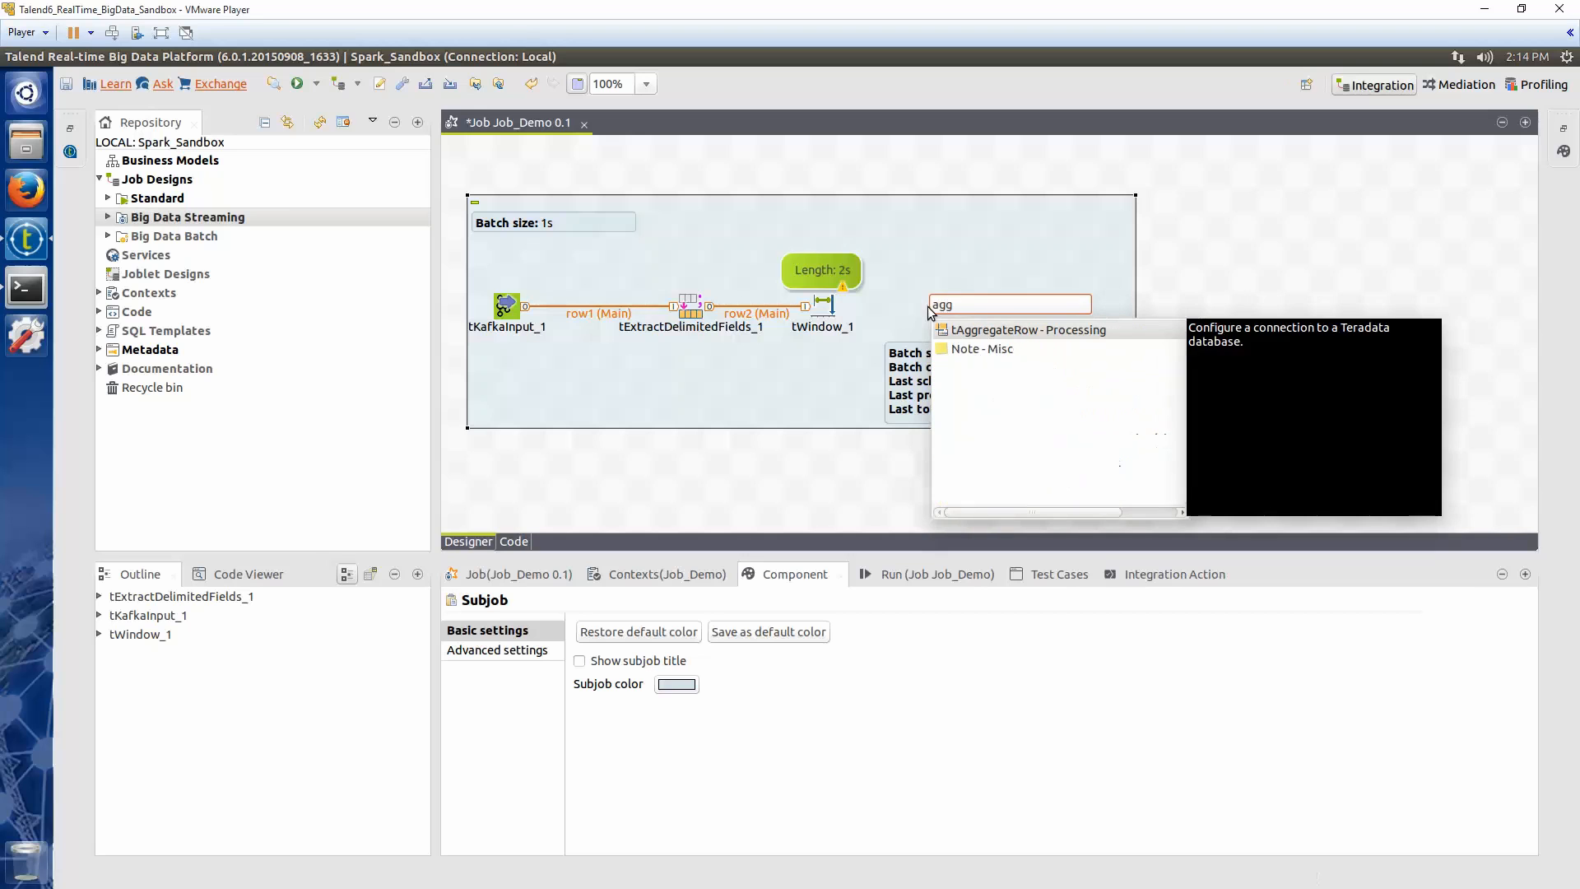
key(Return)
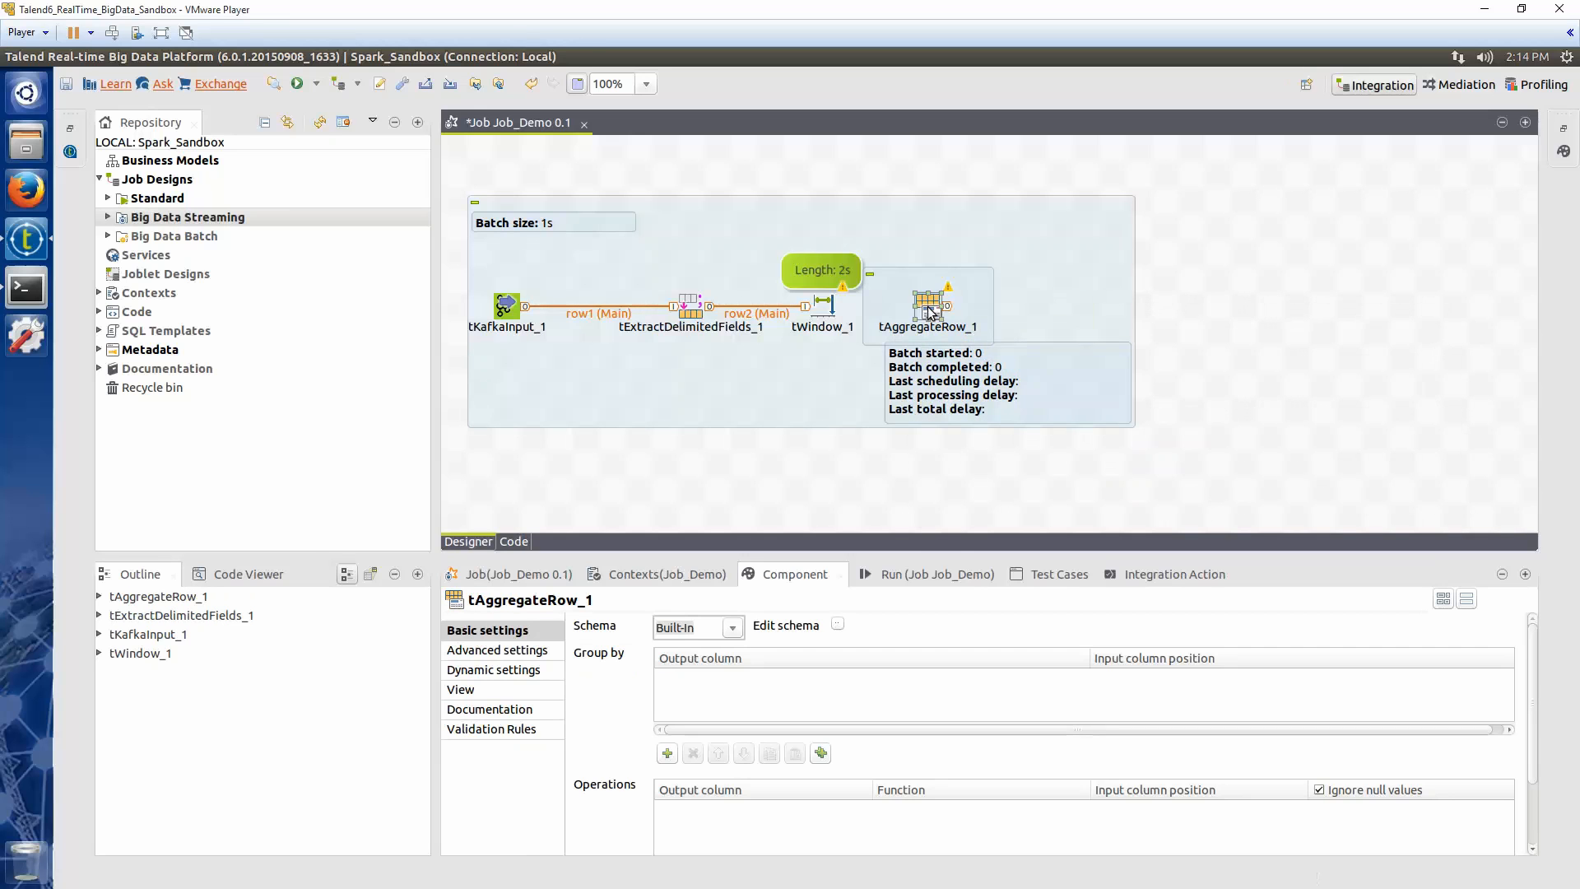
drag(839, 307, 932, 315)
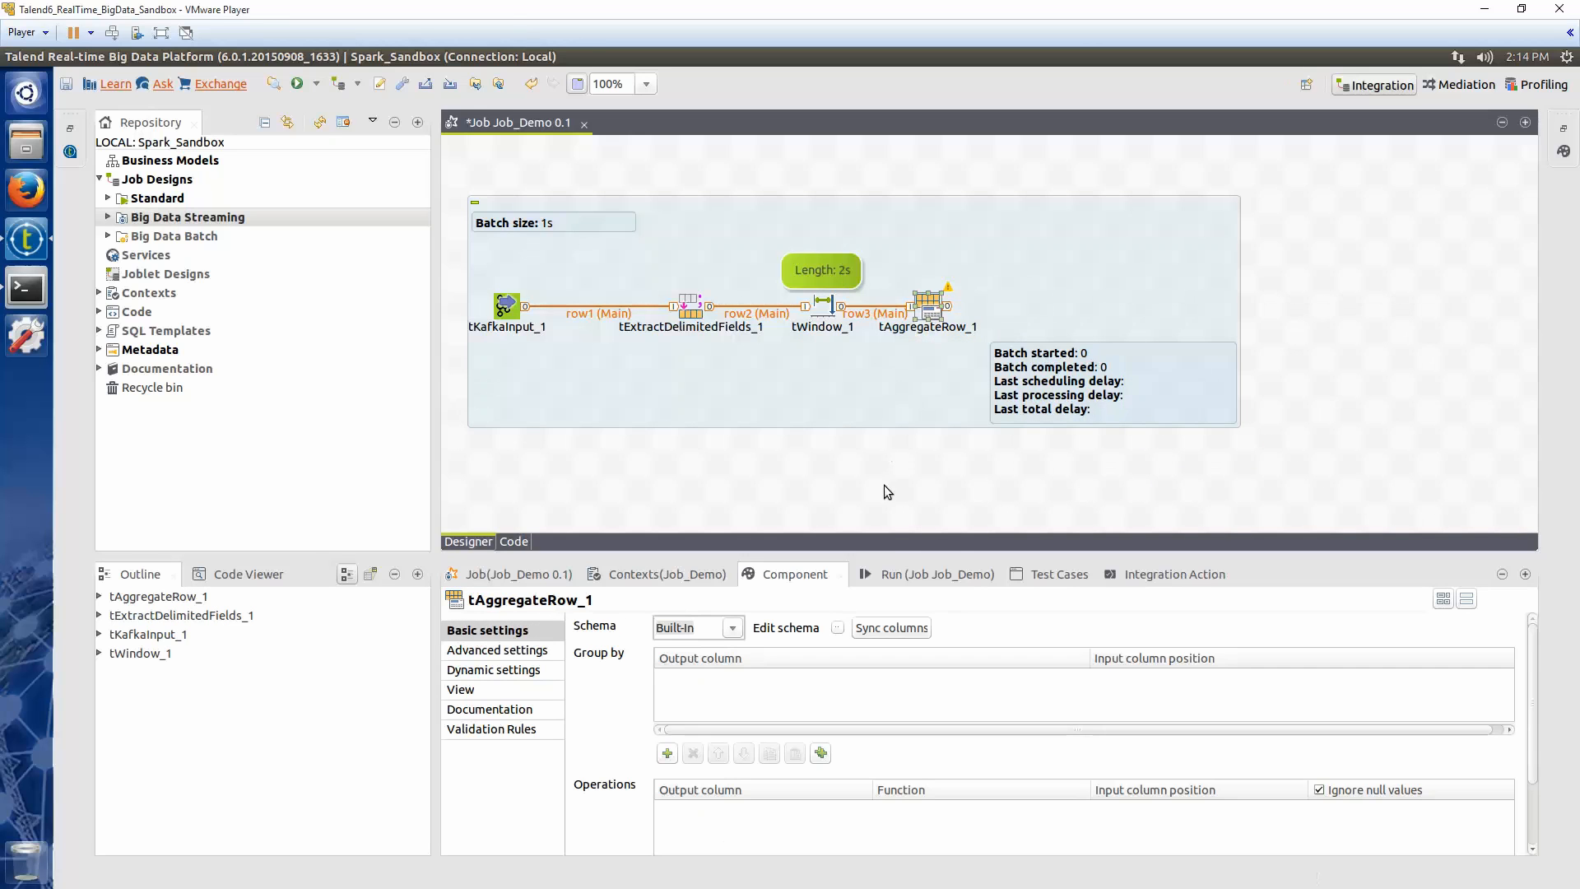
Edit the tAggregateRow schema to add an Integer output column named totalview
click(838, 628)
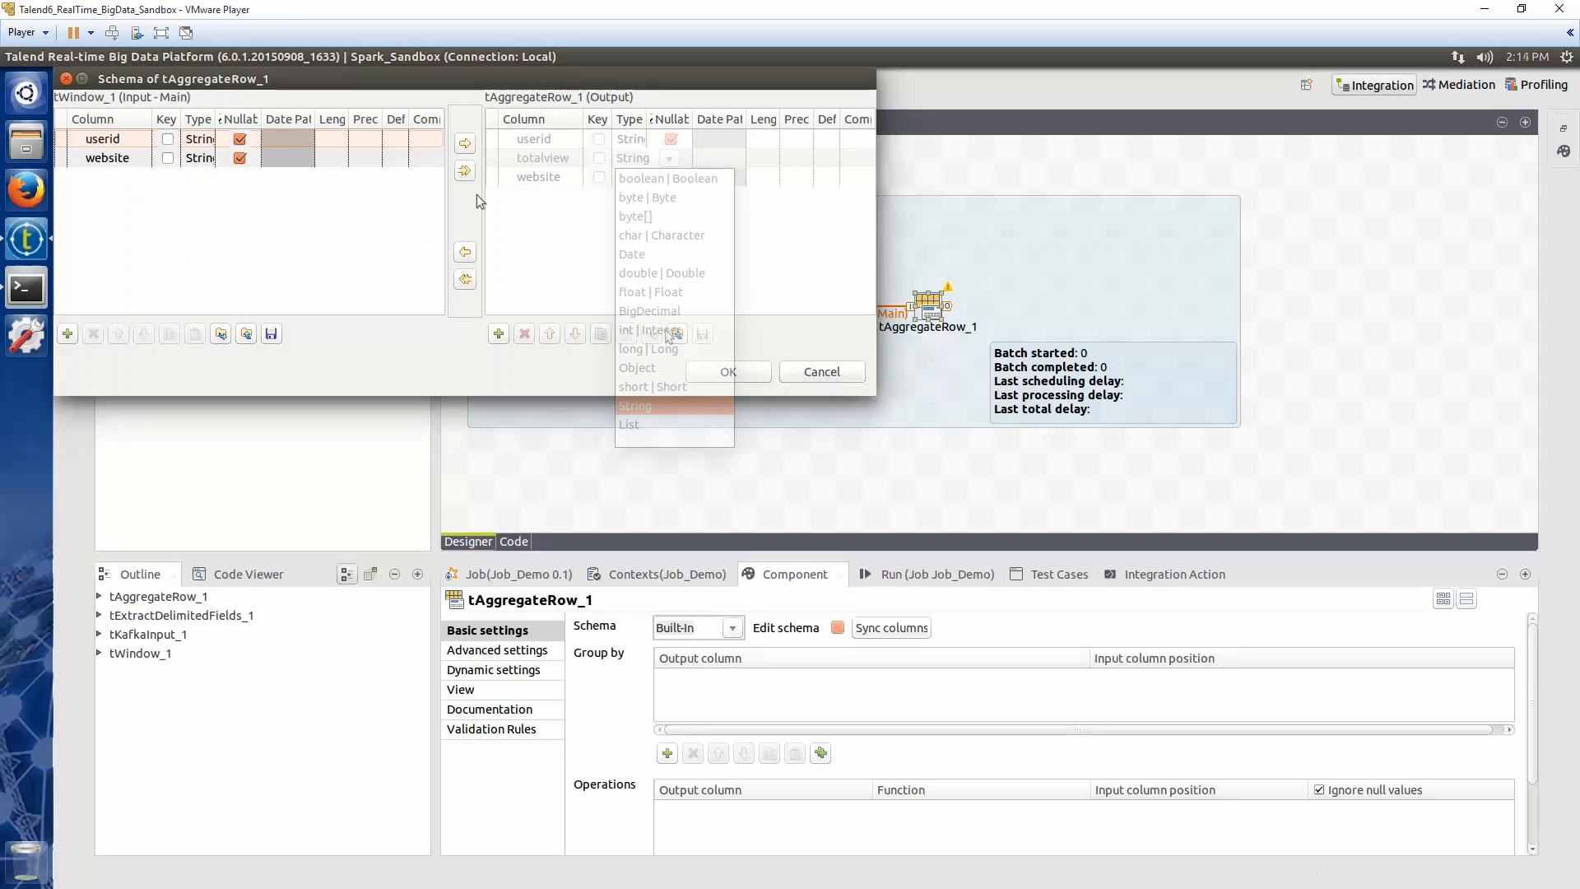
click(654, 327)
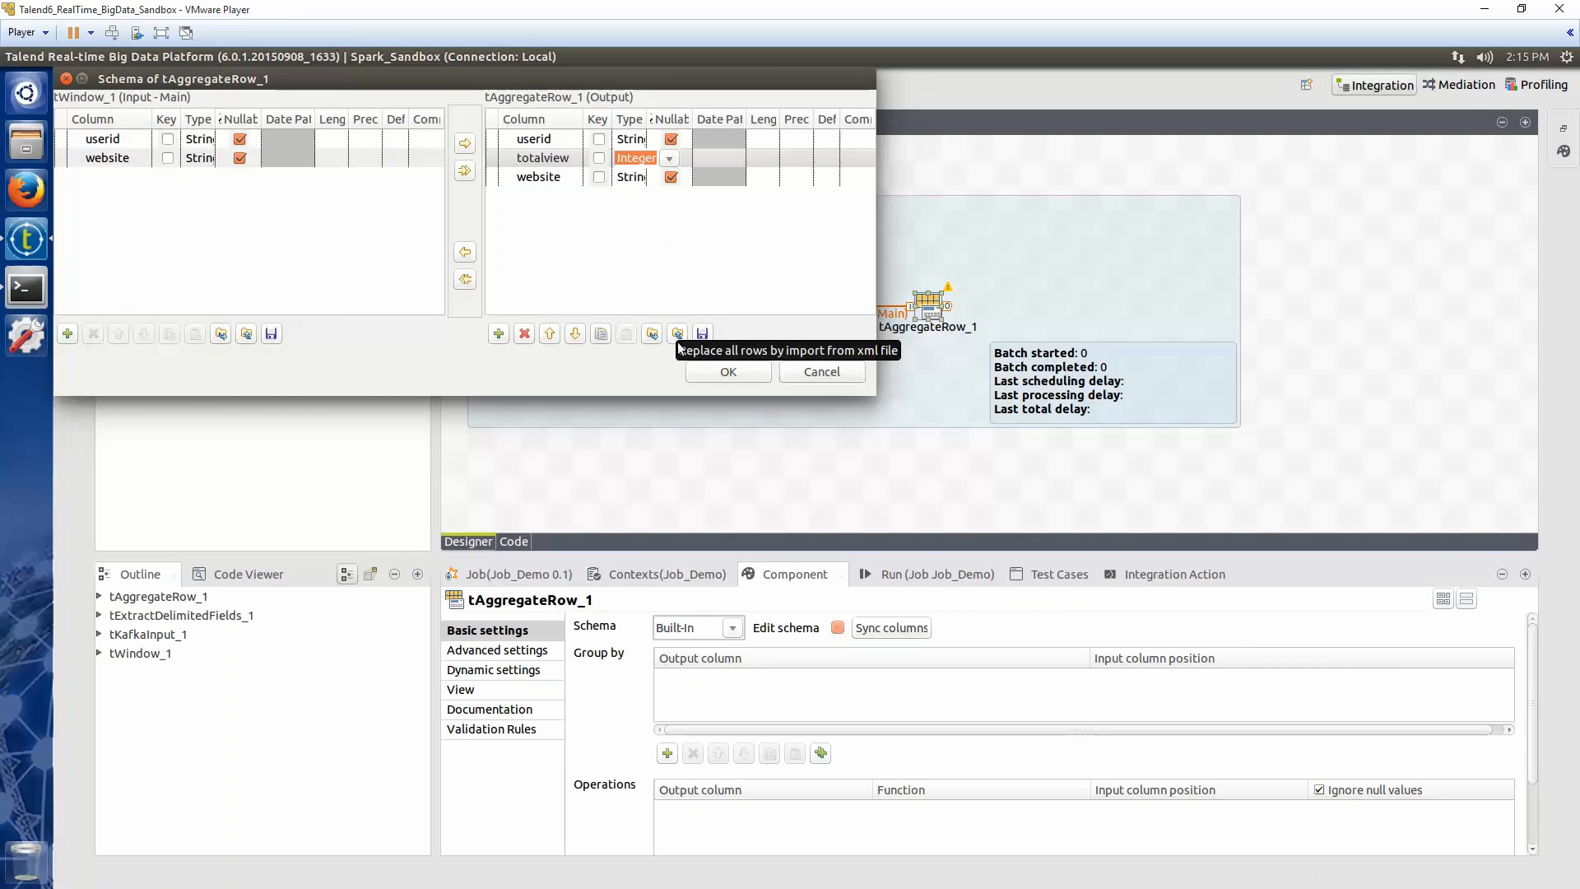
click(743, 372)
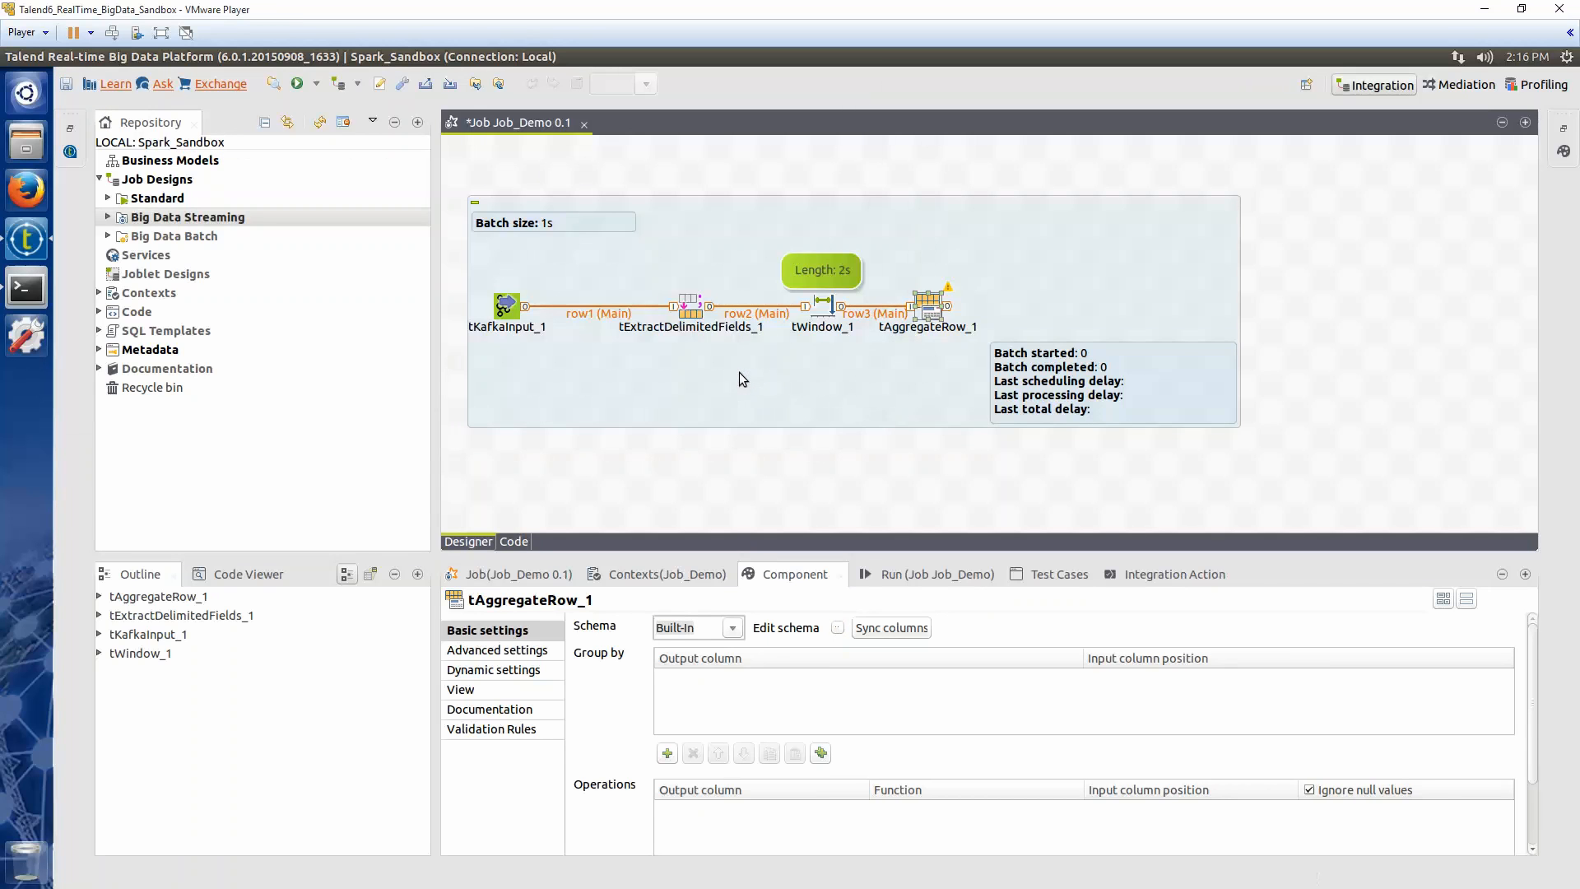
Add userid and website as group-by columns in tAggregateRow
click(928, 304)
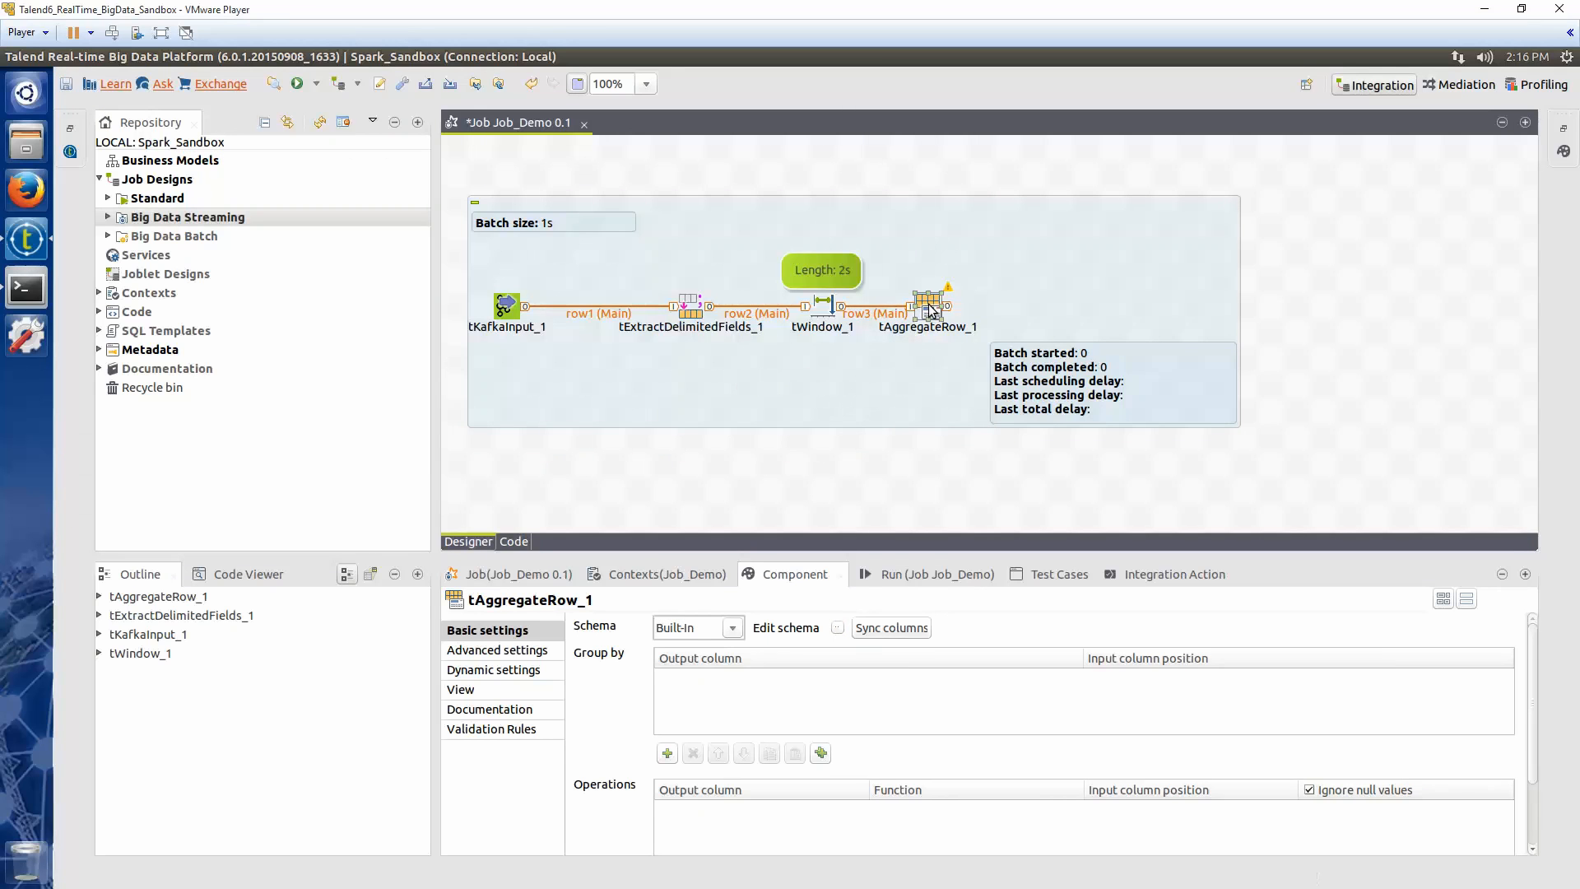
click(667, 753)
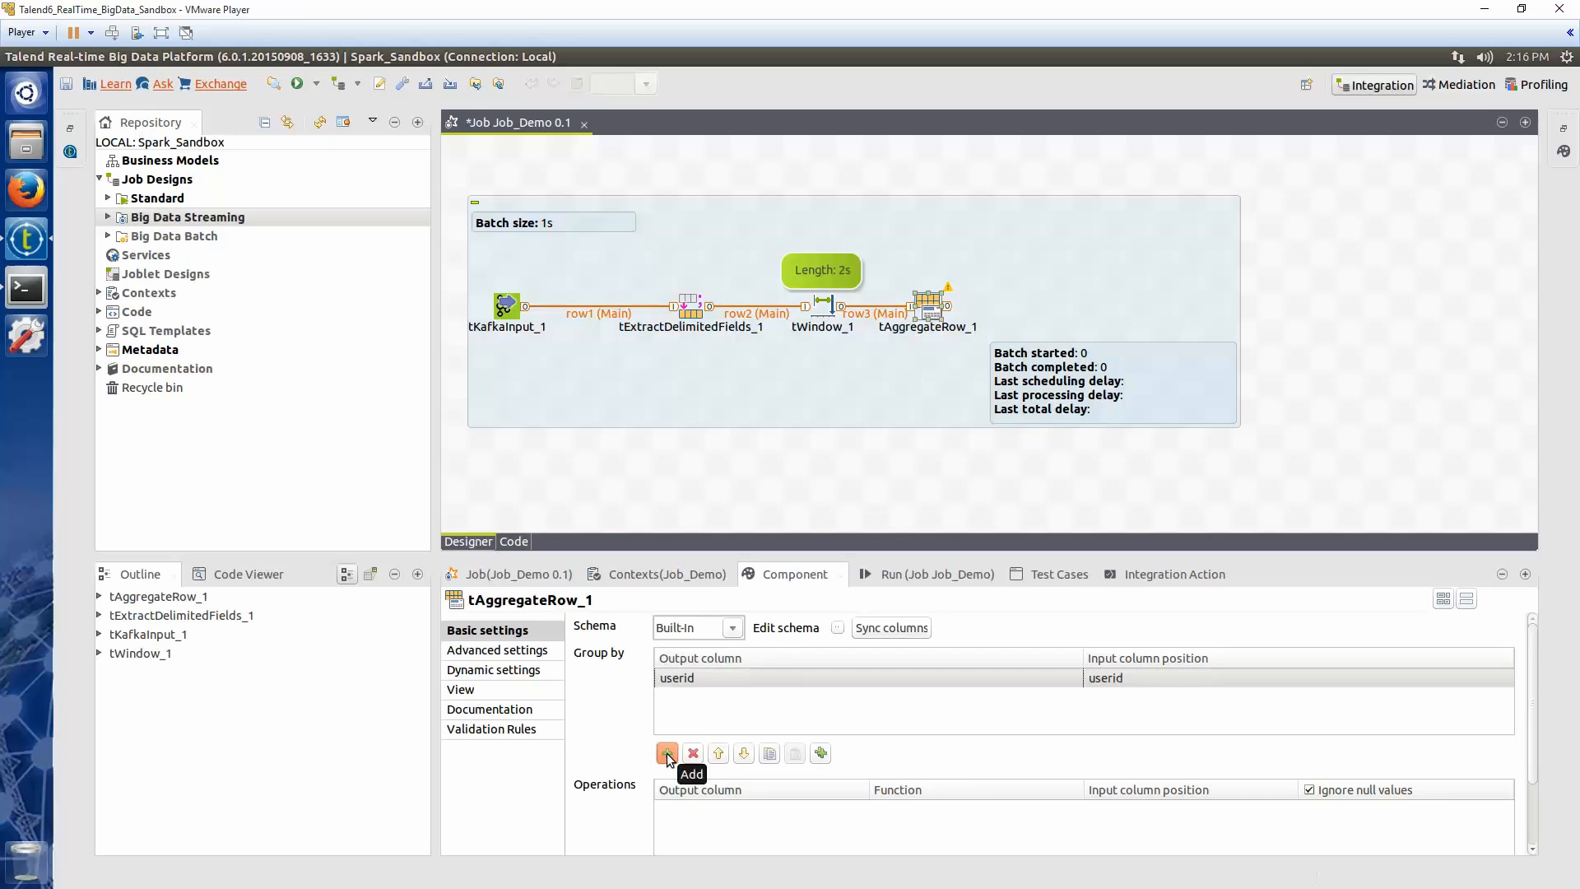
click(667, 755)
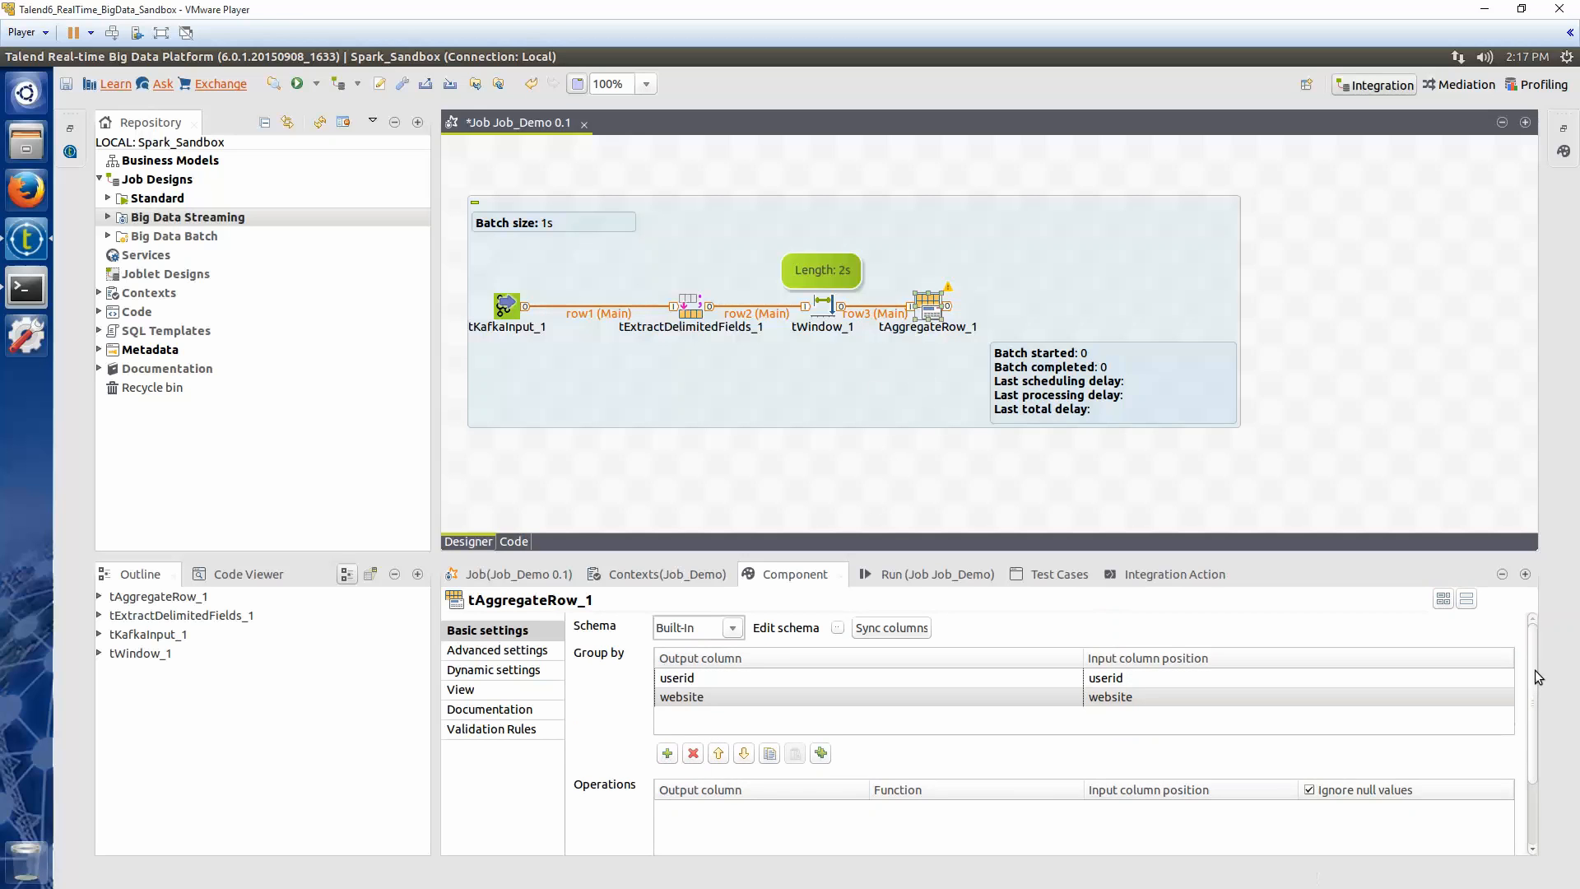
Add an aggregation operation writing a count of the website column into totalview
drag(1533, 671, 1530, 744)
click(667, 834)
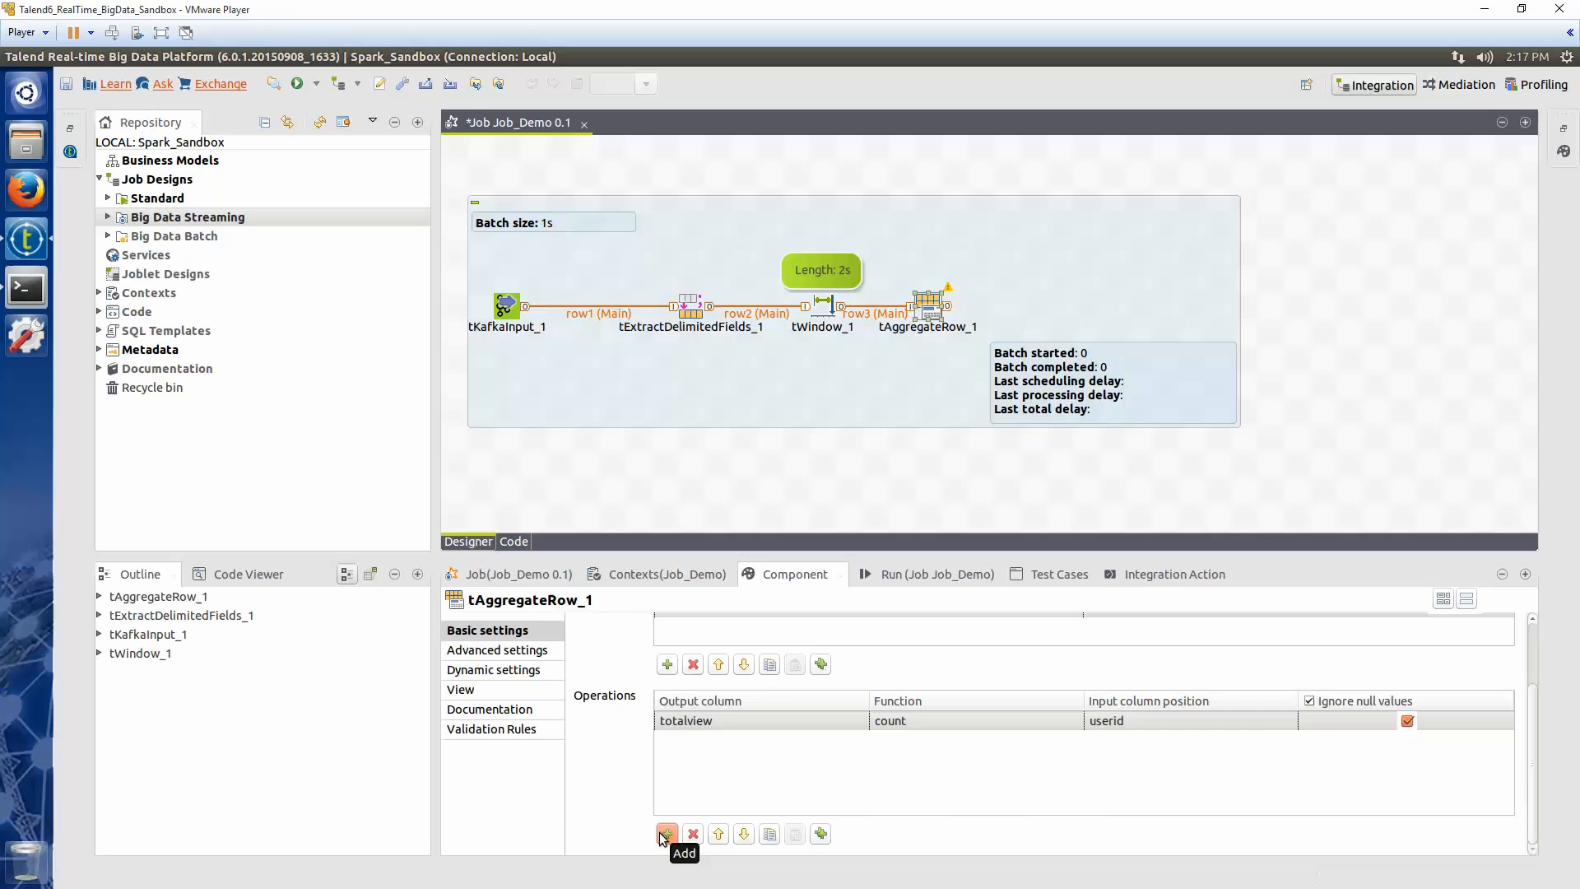
click(1288, 721)
click(1290, 722)
click(1122, 759)
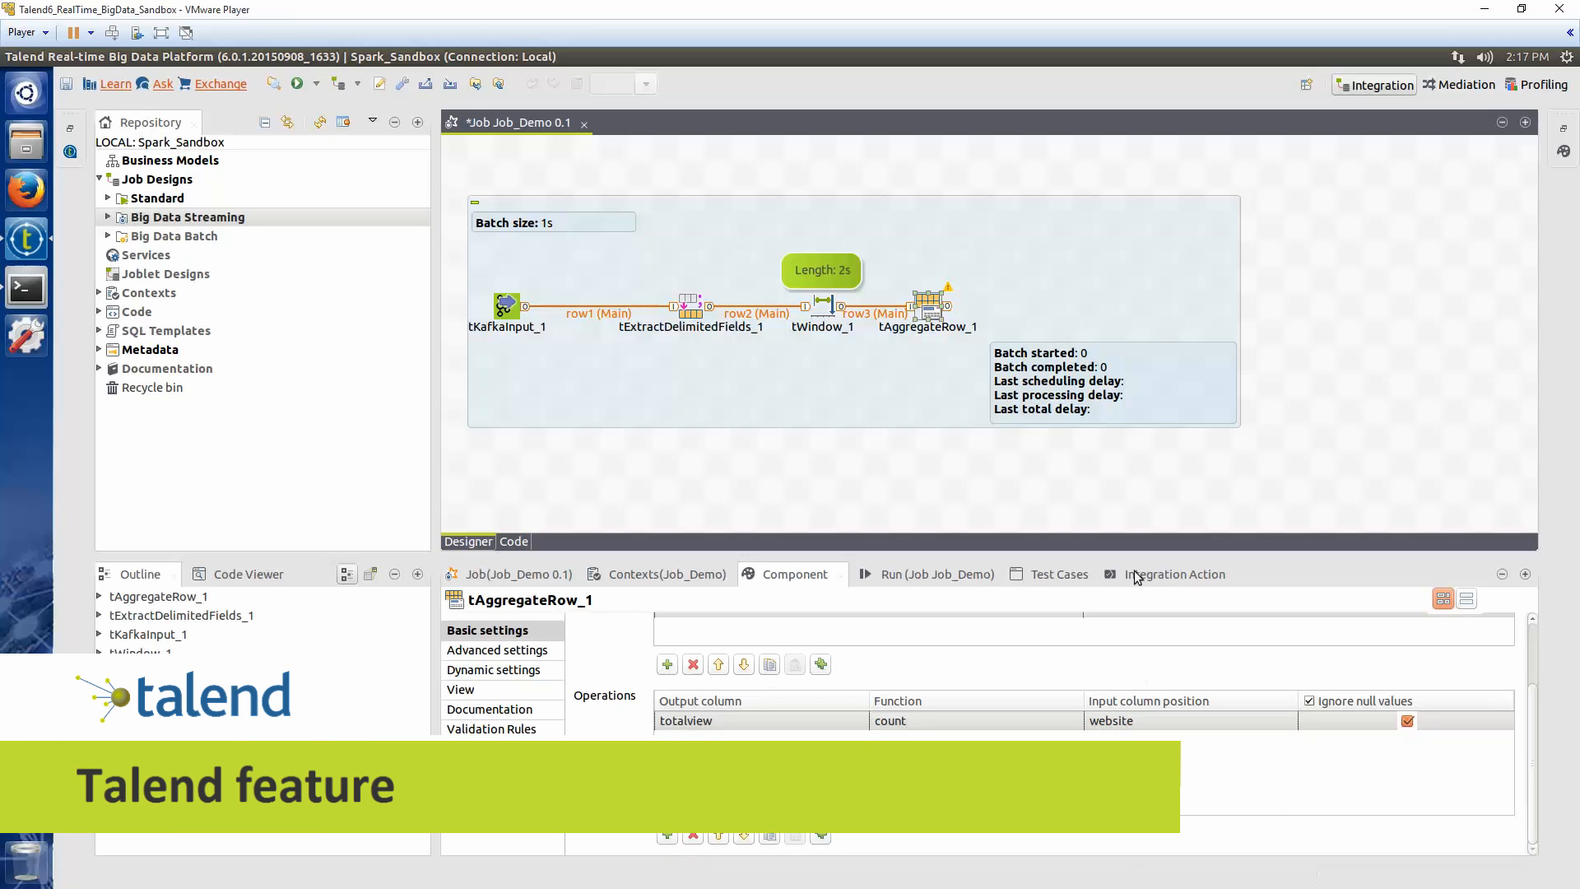
Add a tTop component and connect tAggregateRow to it
click(1043, 314)
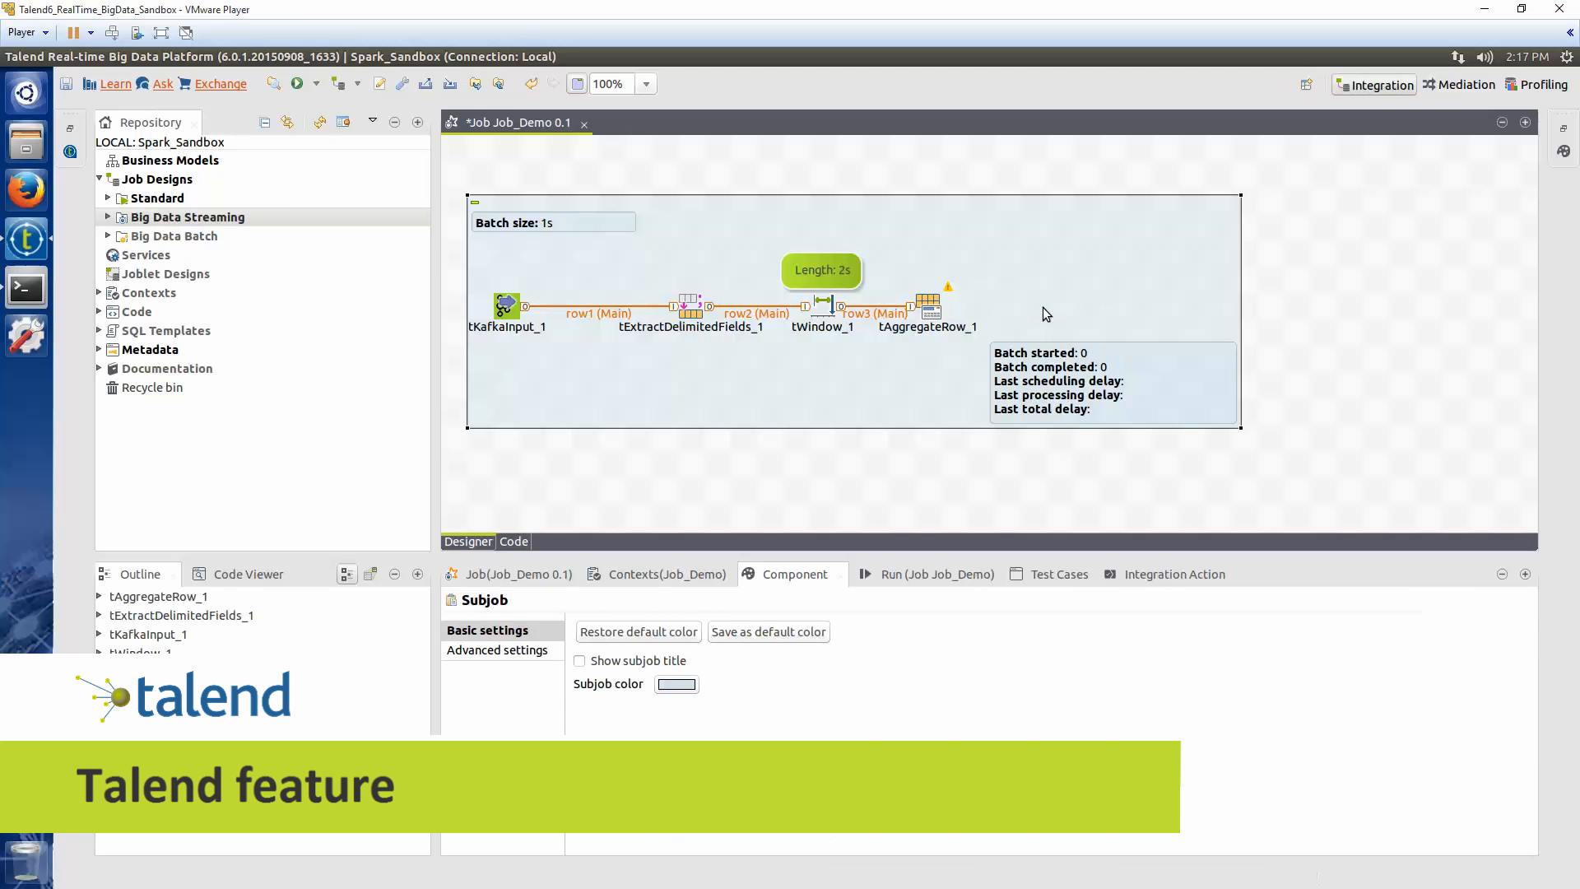
text(tTop)
key(Return)
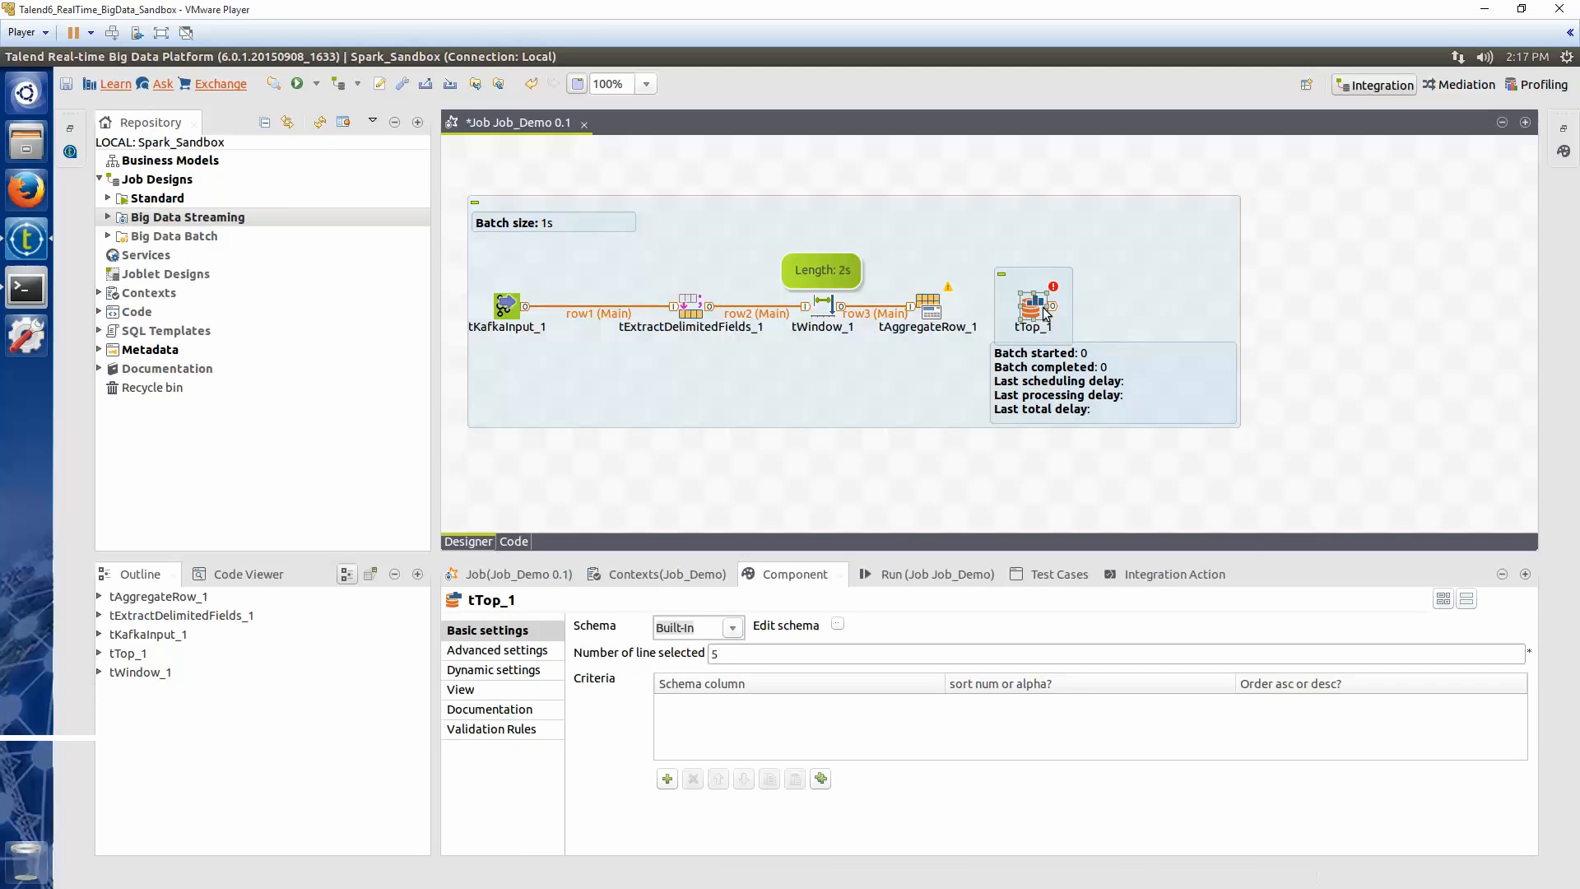
click(935, 310)
drag(947, 307, 1032, 312)
click(1033, 313)
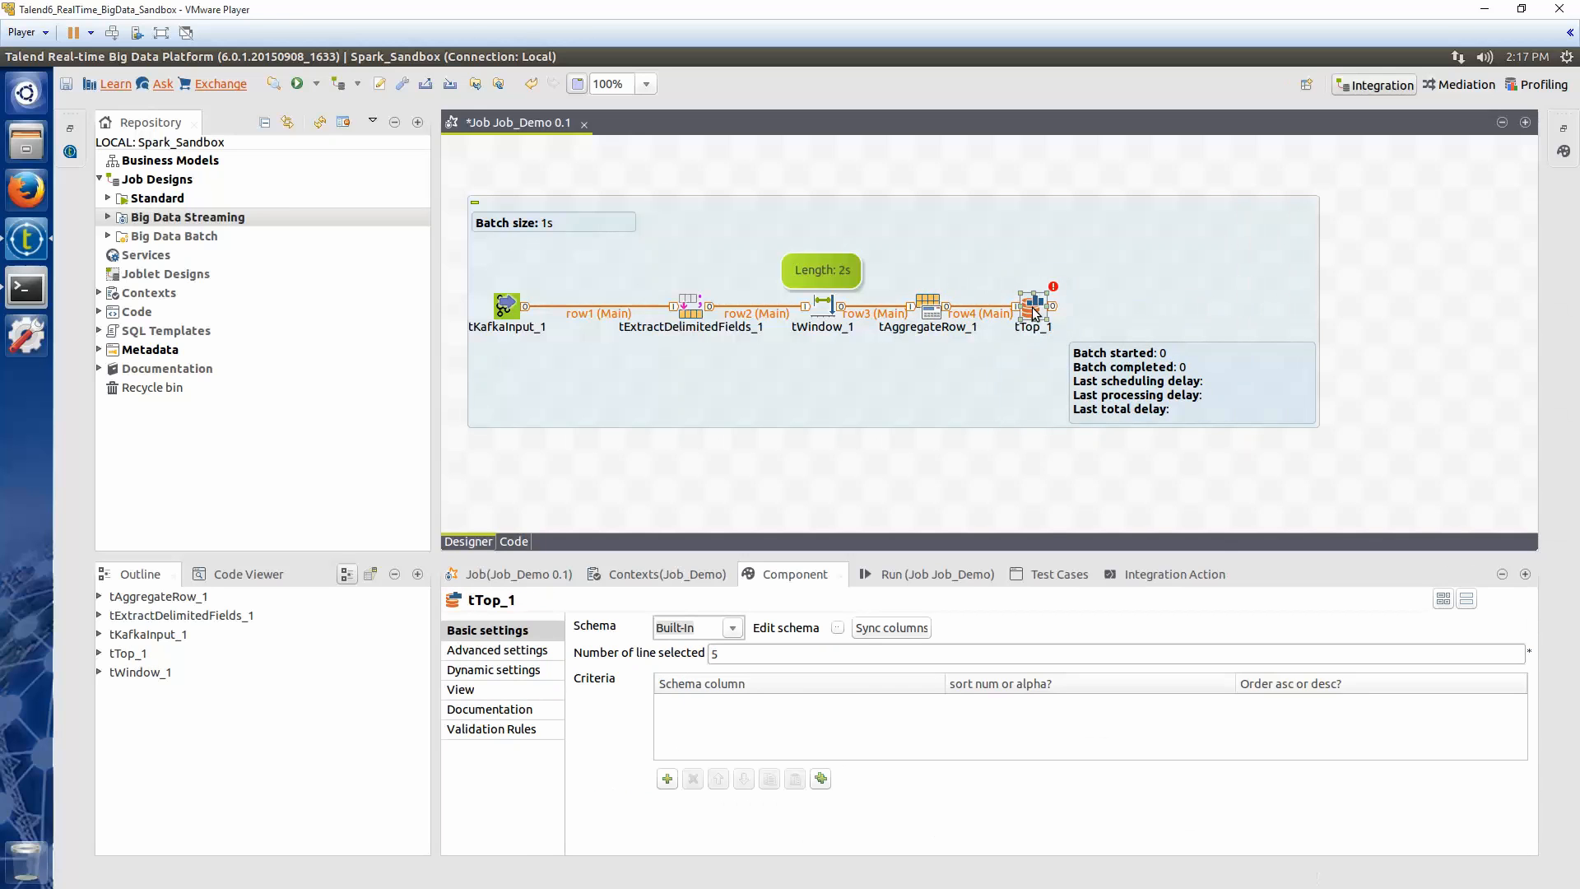
Add a sort criteria row to the tTop settings
click(667, 779)
click(1117, 309)
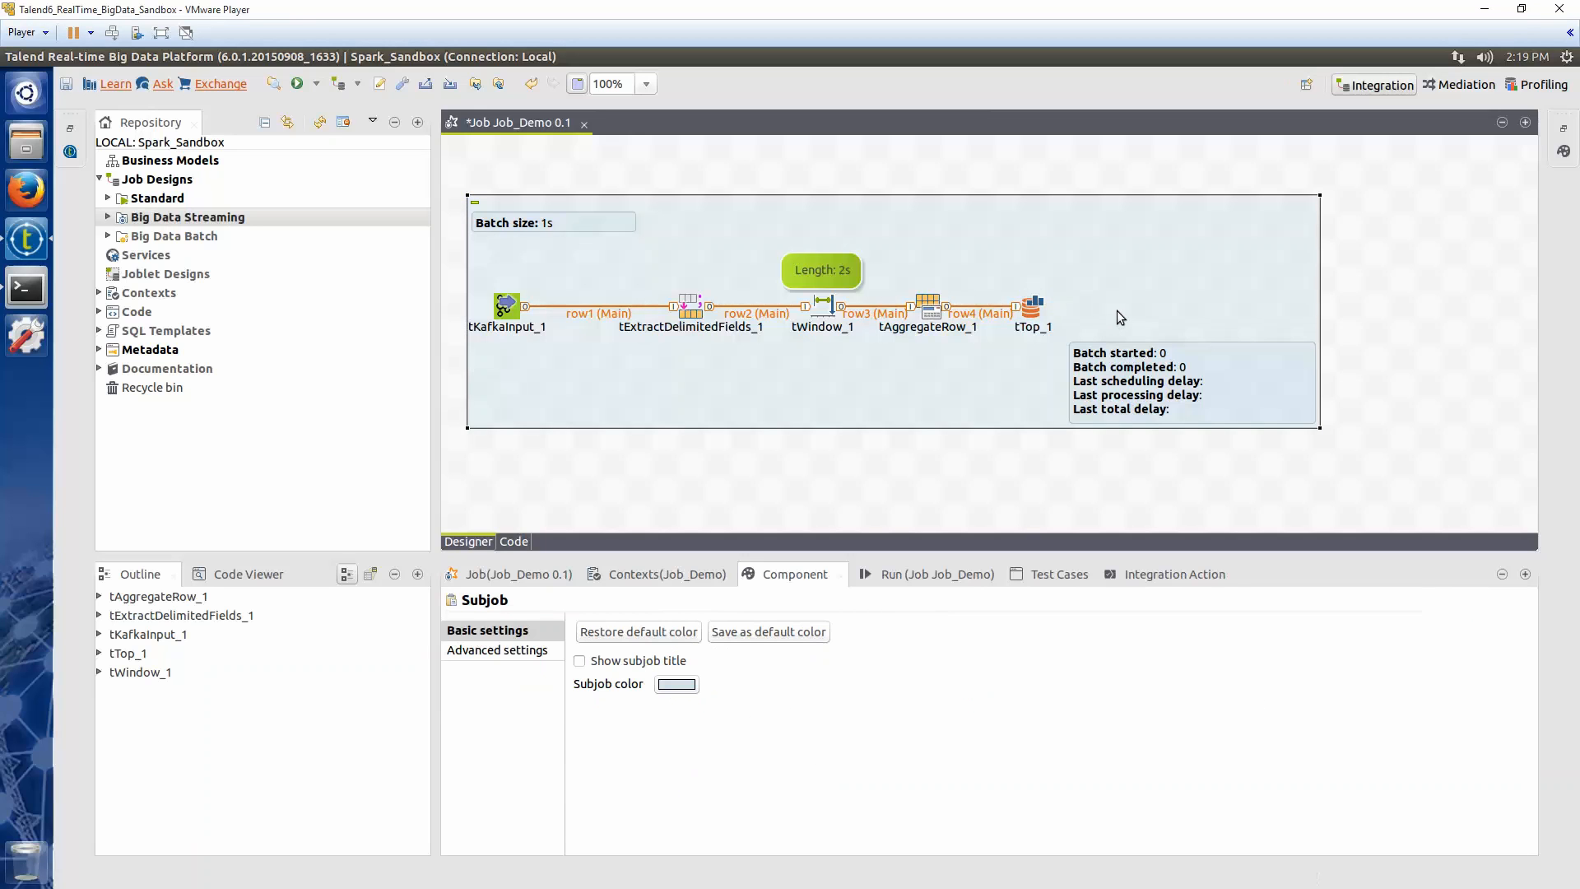
Add a tLogRow component after tTop, connect them, and set tLogRow to print values in table mode
text(log)
key(Return)
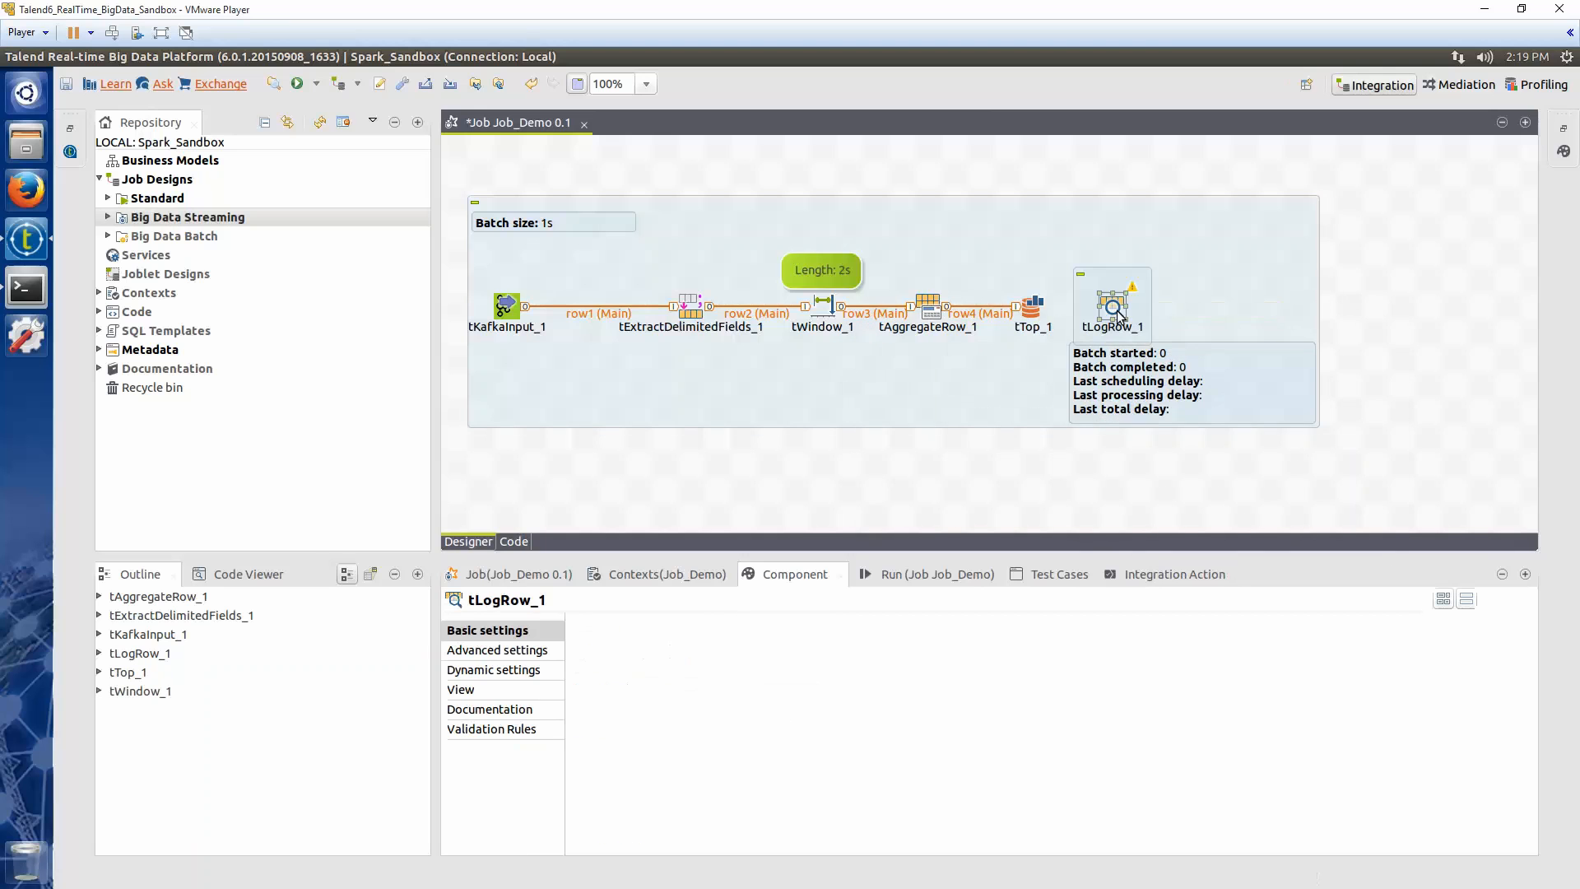
click(1039, 311)
drag(1054, 312, 1115, 313)
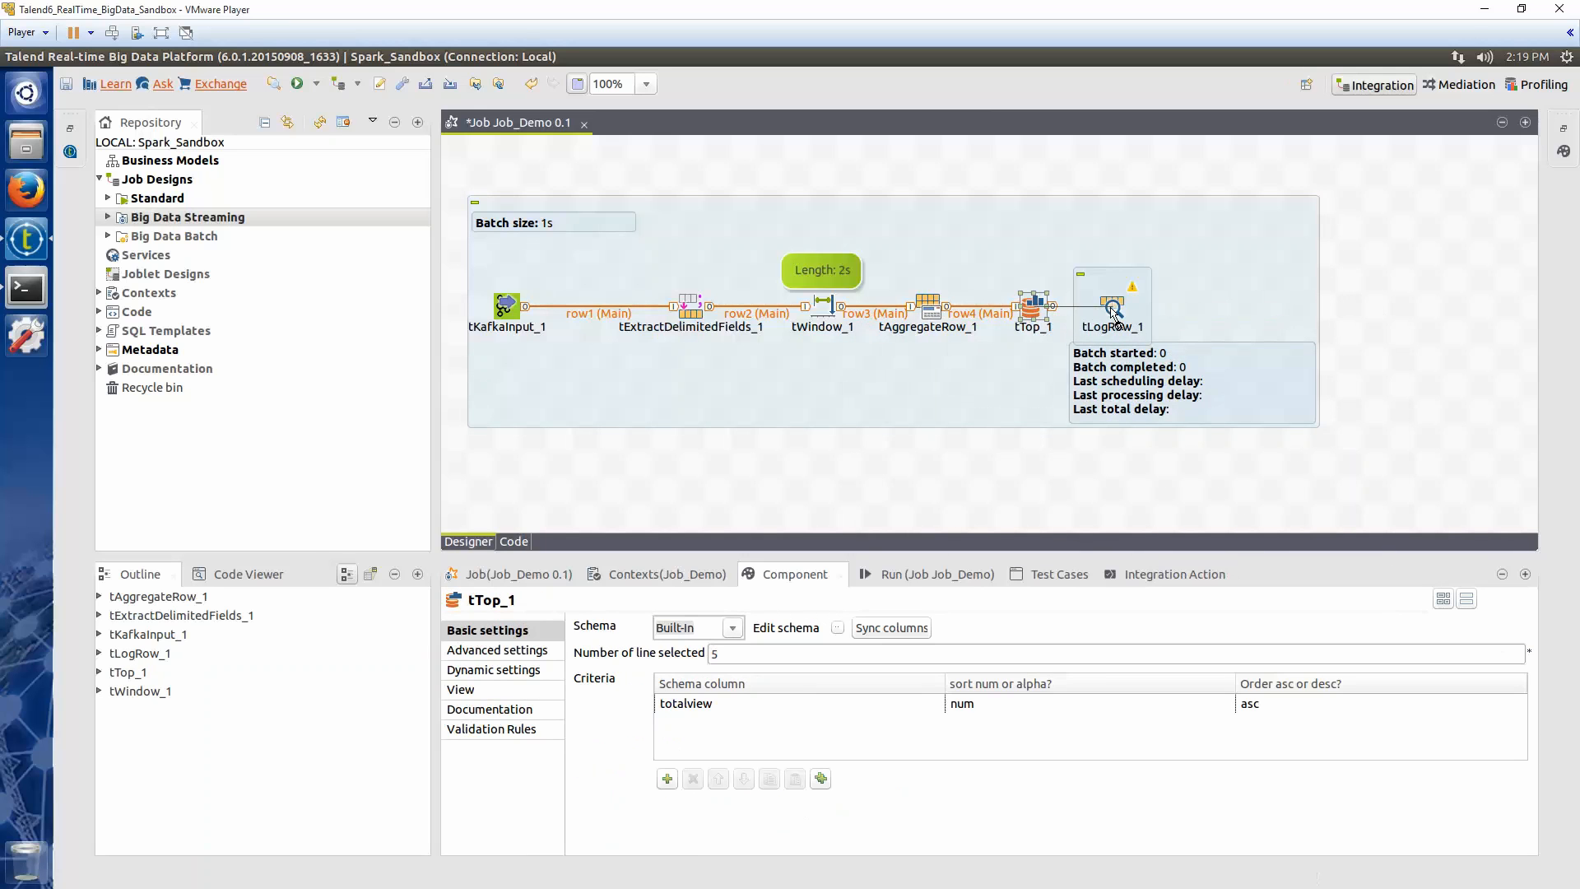
click(1115, 312)
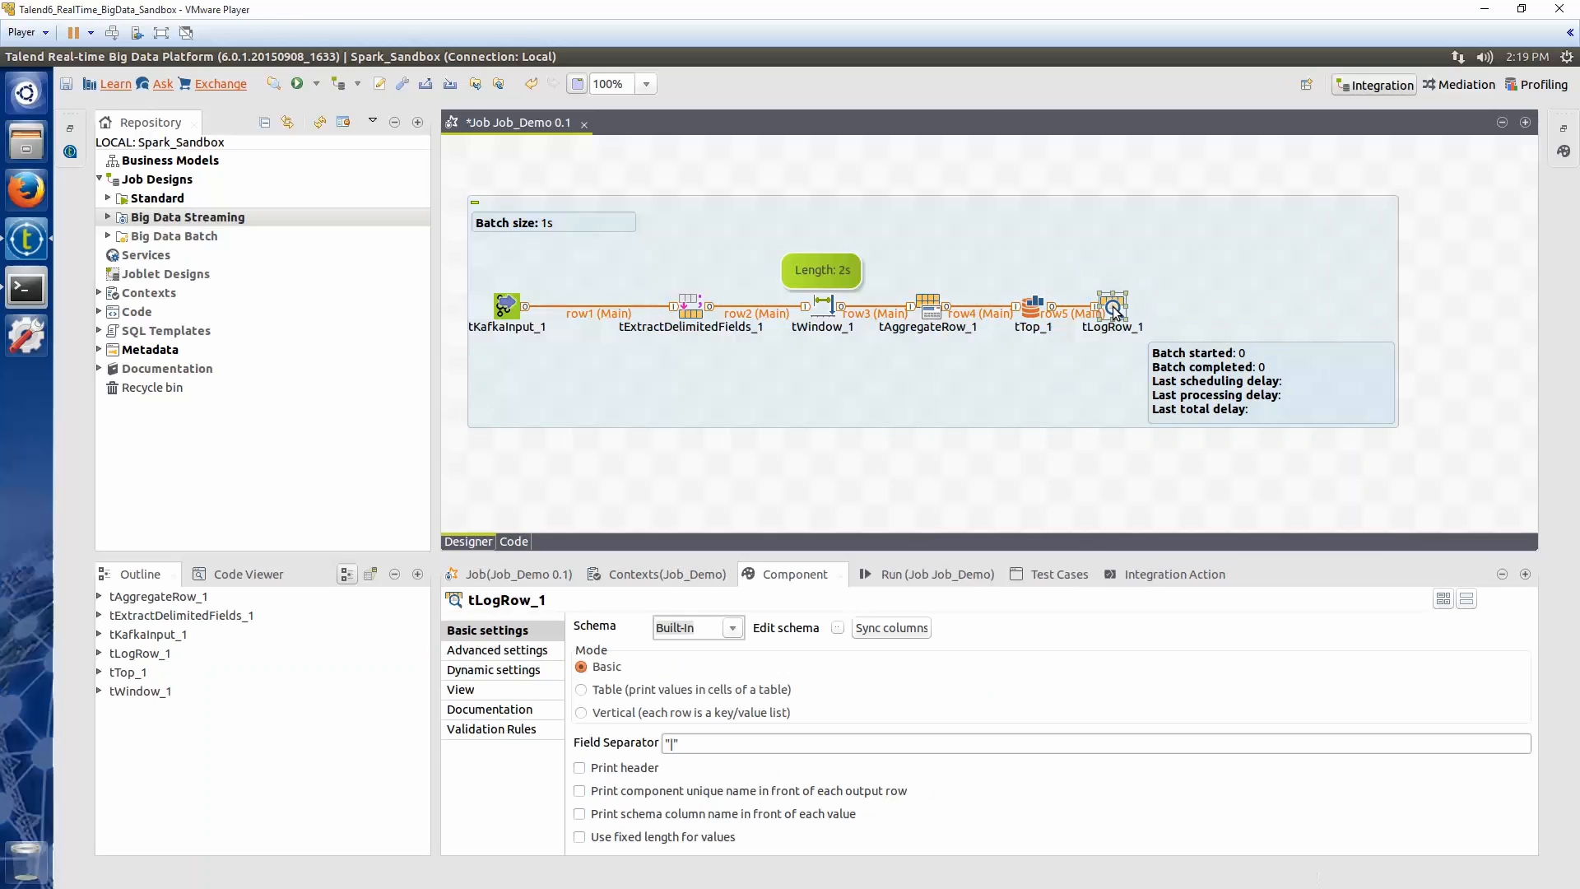
click(593, 689)
Open the job's run view and turn off line wrapping for the console output
click(915, 575)
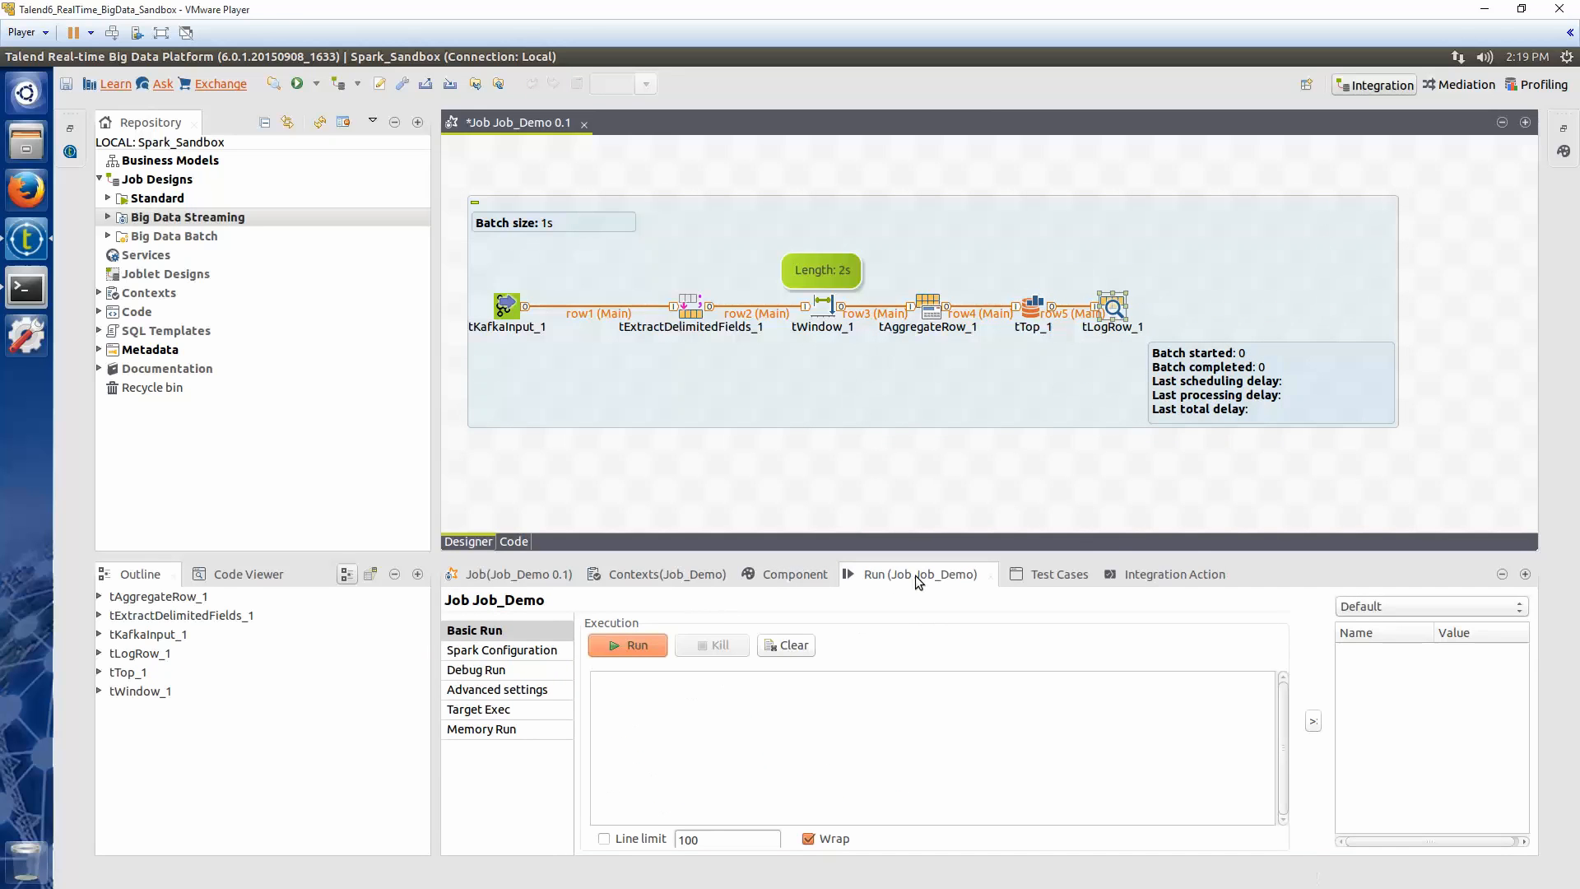
click(808, 837)
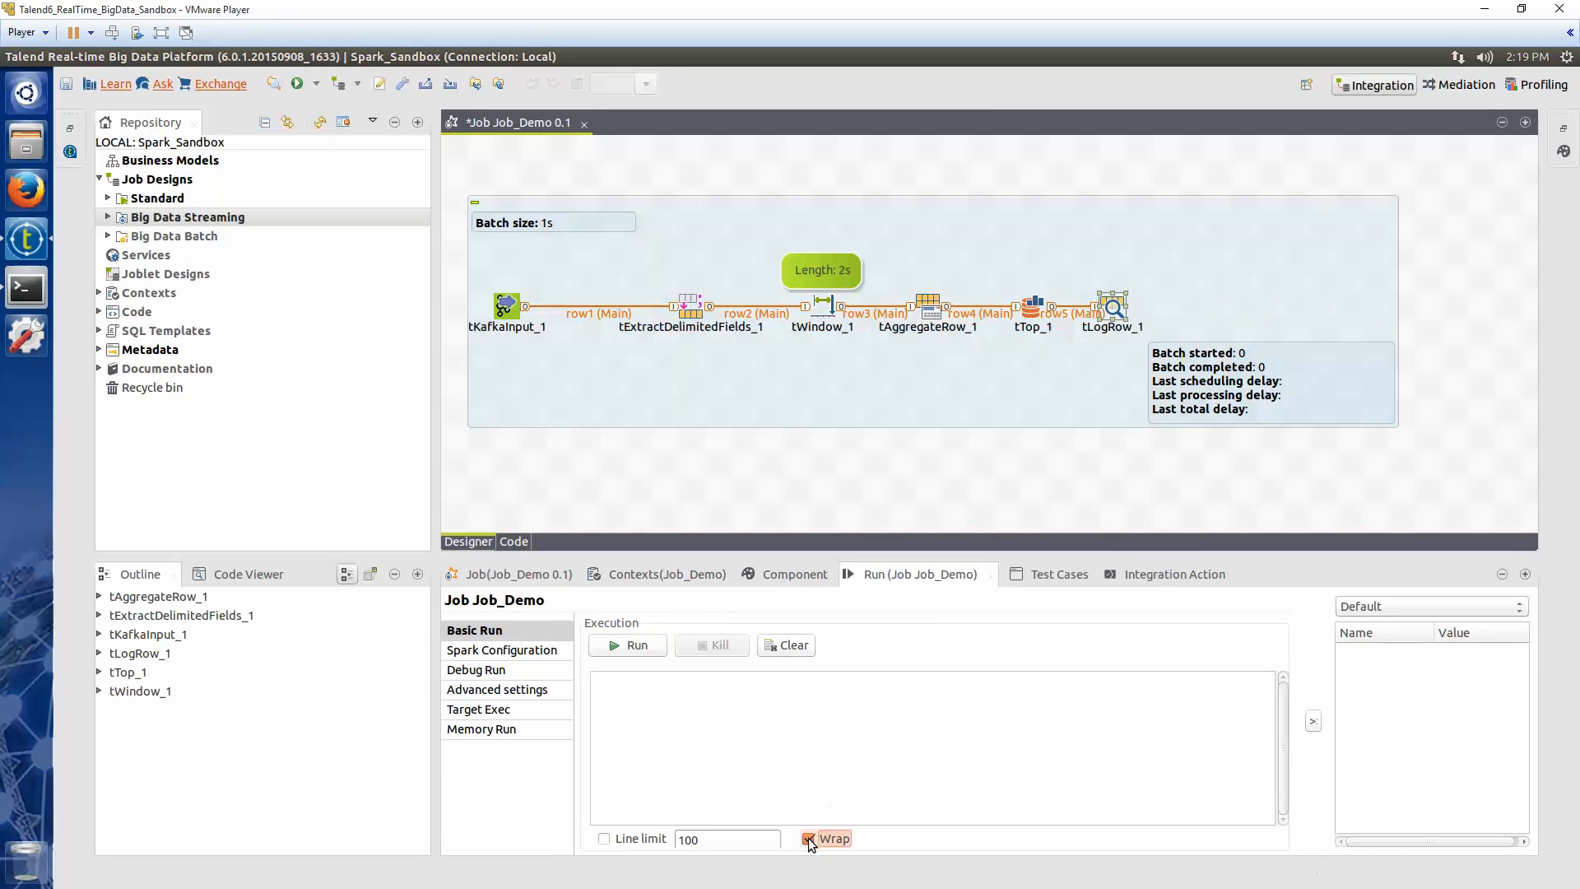
click(516, 652)
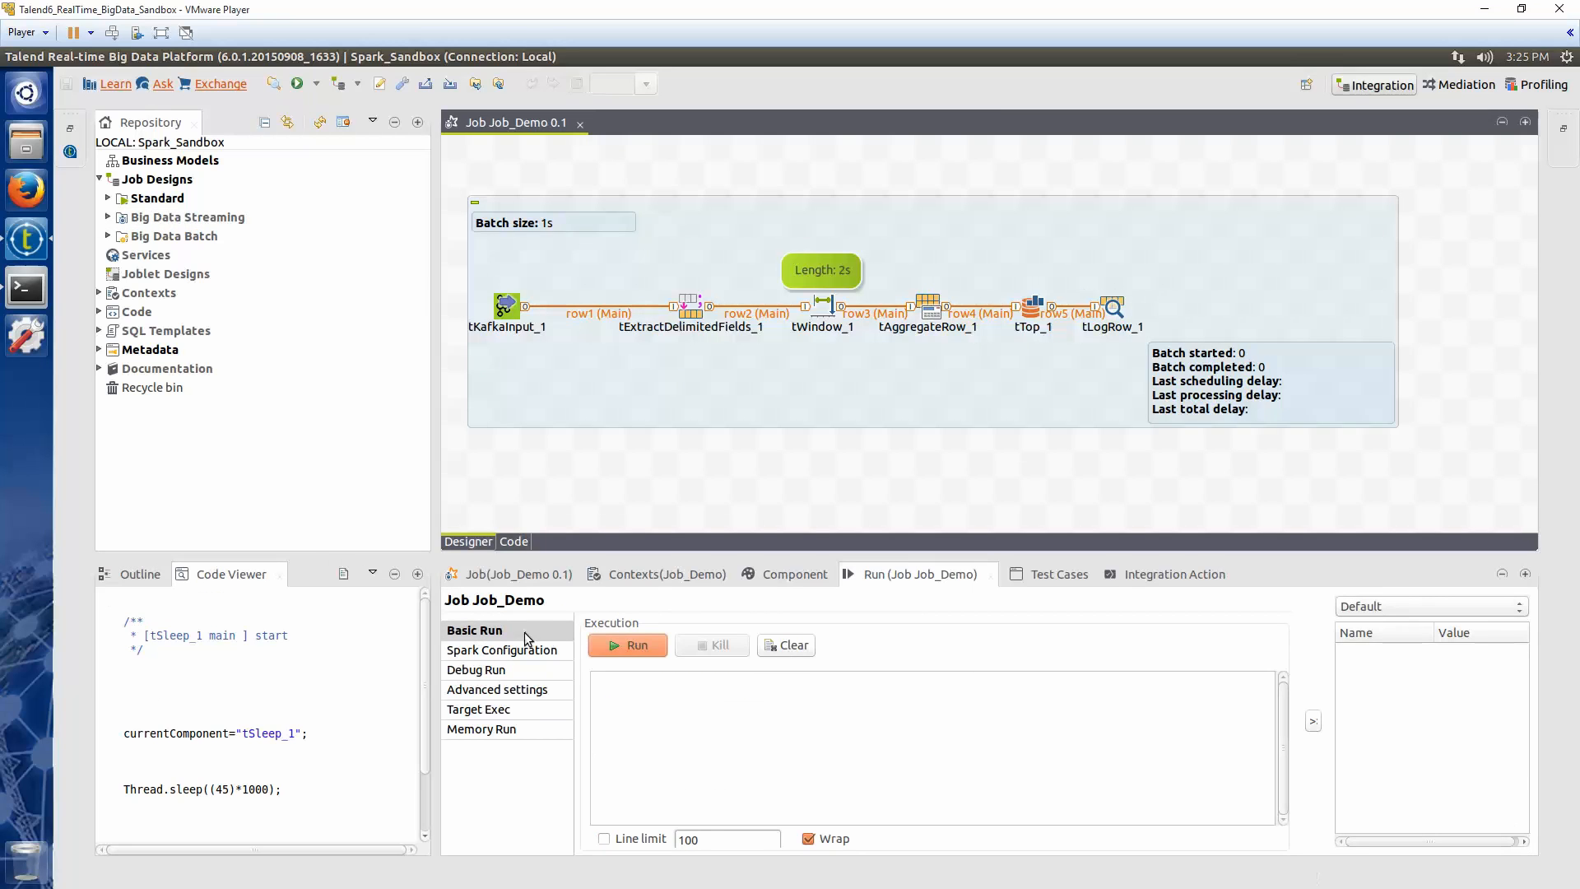
click(808, 838)
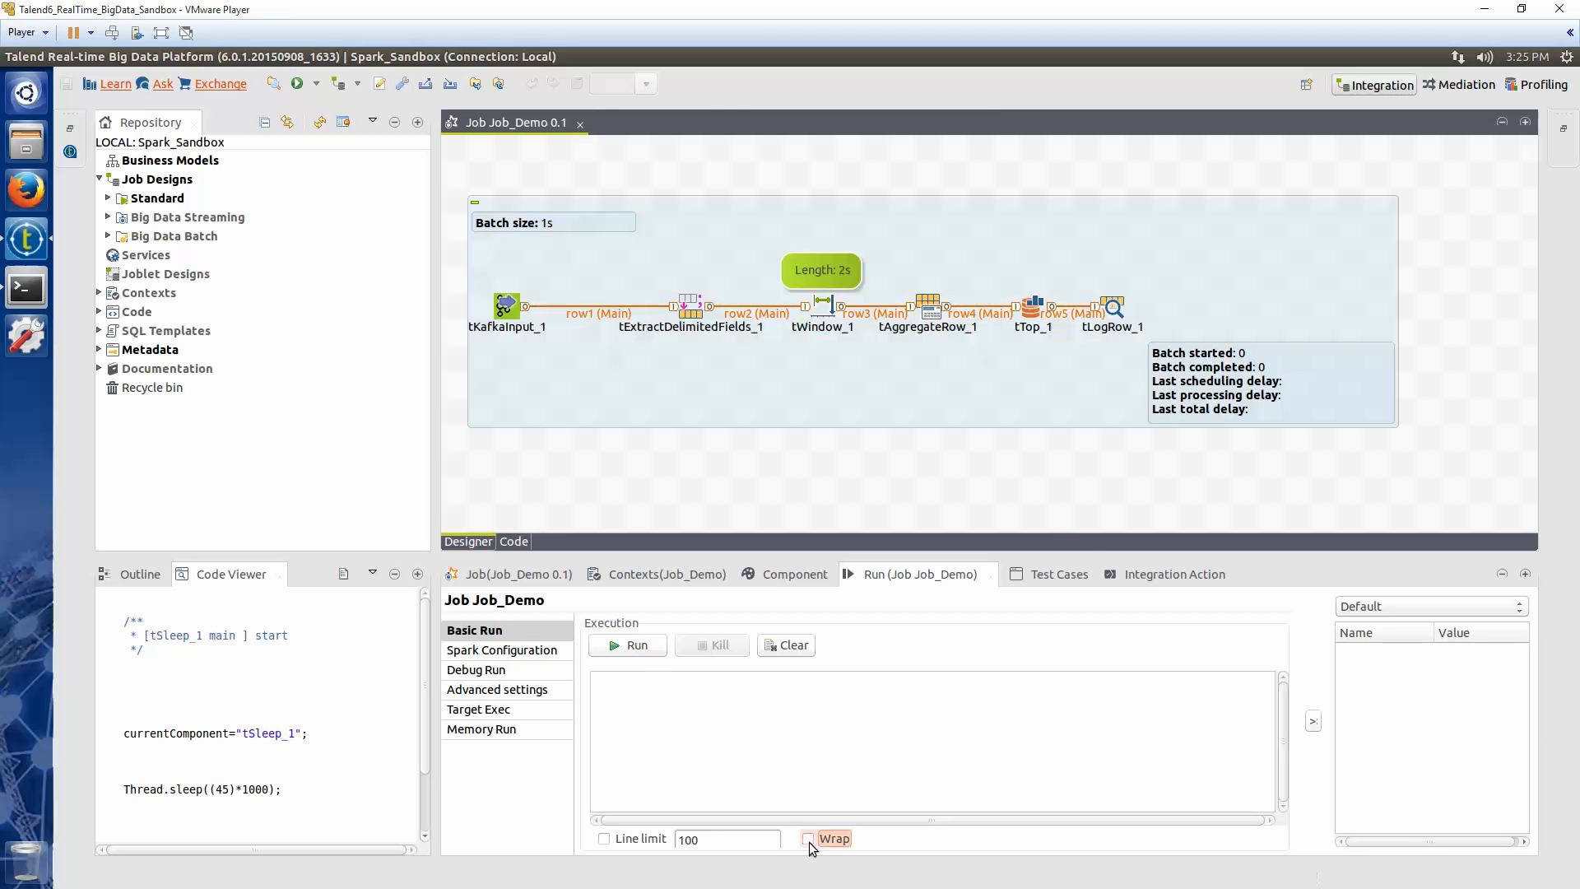
Run the job and maximize the run view to examine the console output
click(630, 646)
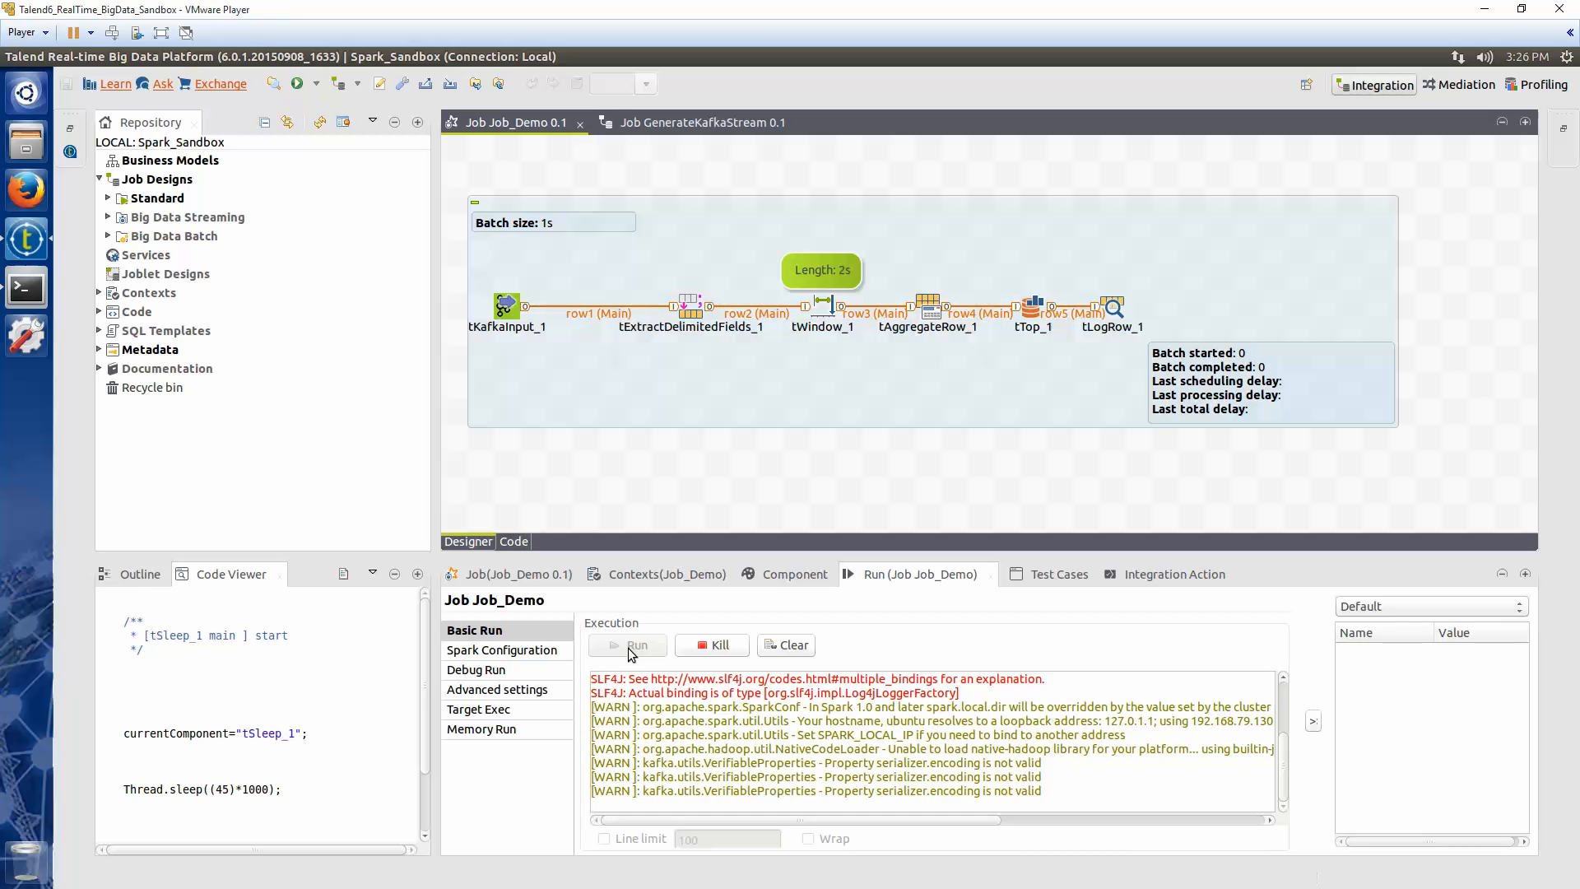
double_click(899, 577)
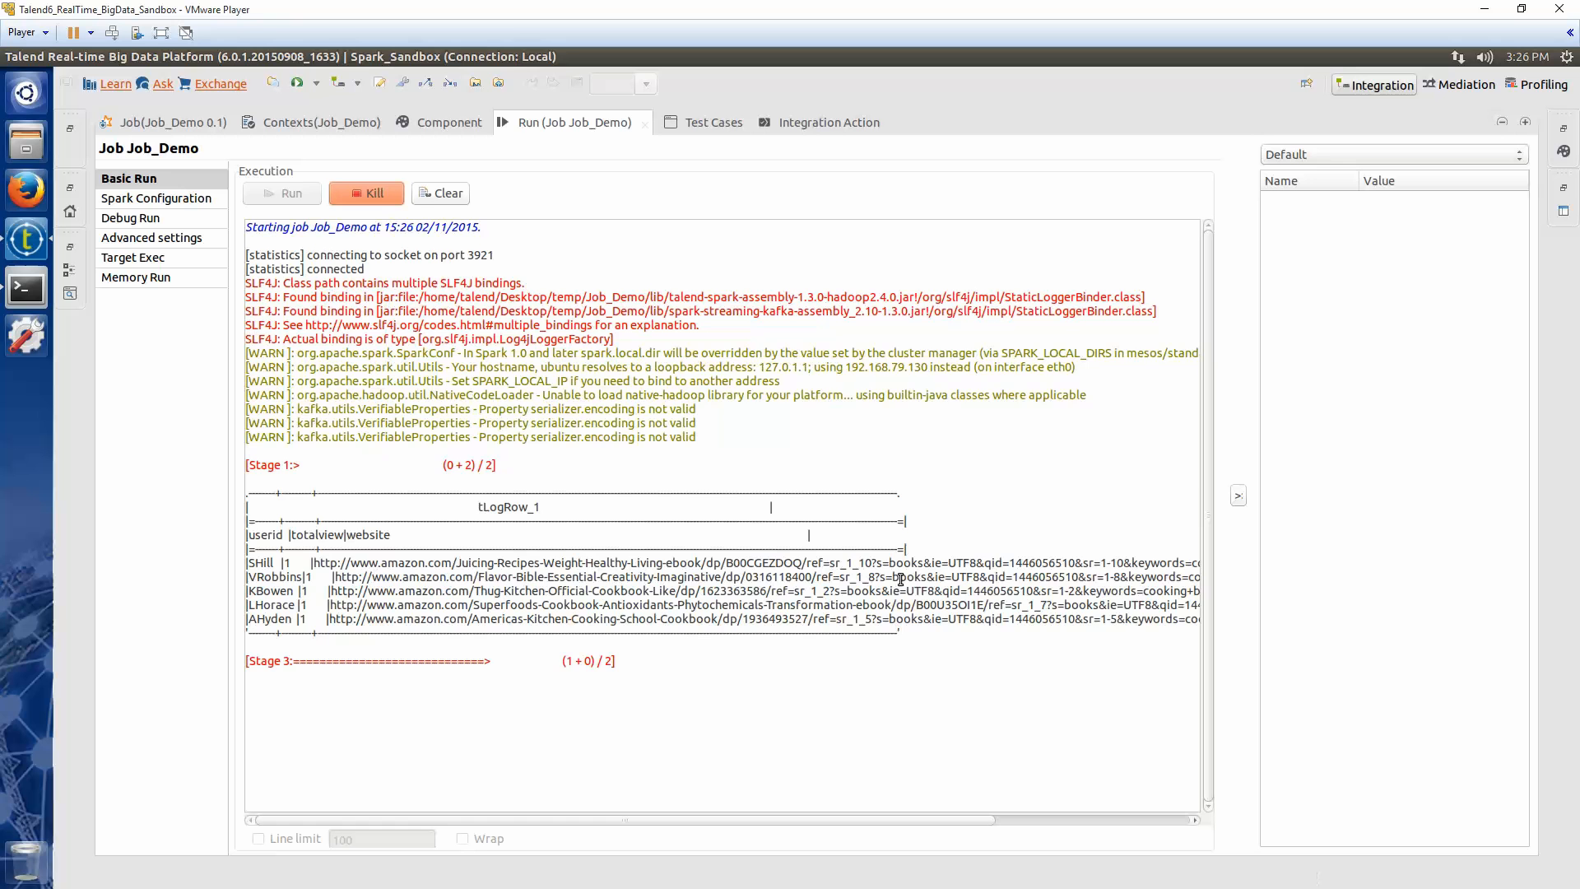